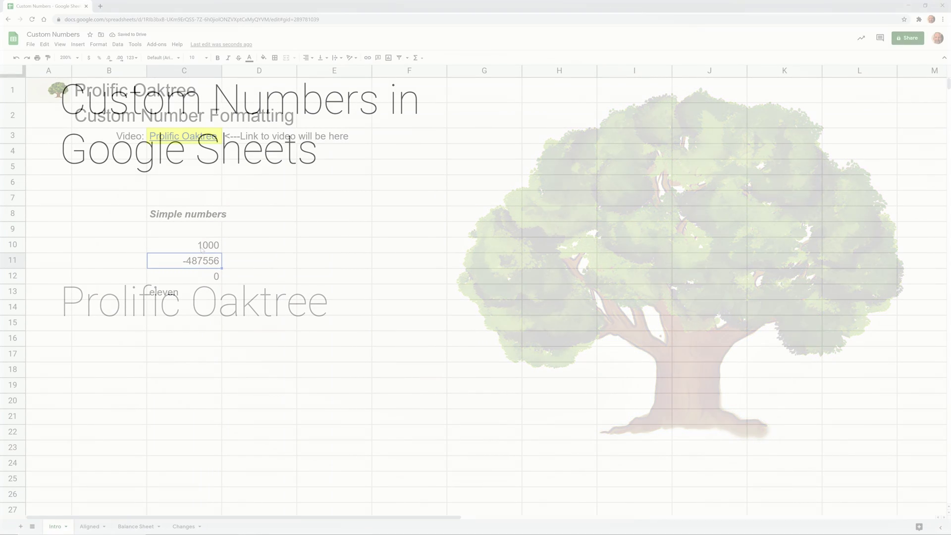
Step: Select the four Simple numbers values in C10 through C13
click(202, 251)
drag(202, 255, 205, 292)
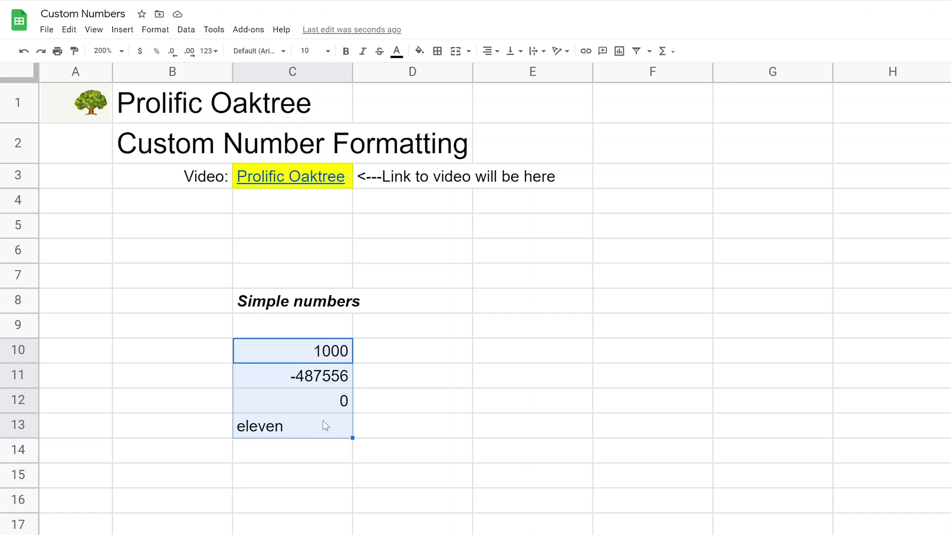
Step: Apply the Number format so values read 1,000.00, -487,556.00 and 0.00, then reselect them
click(168, 42)
mouse_move(193, 80)
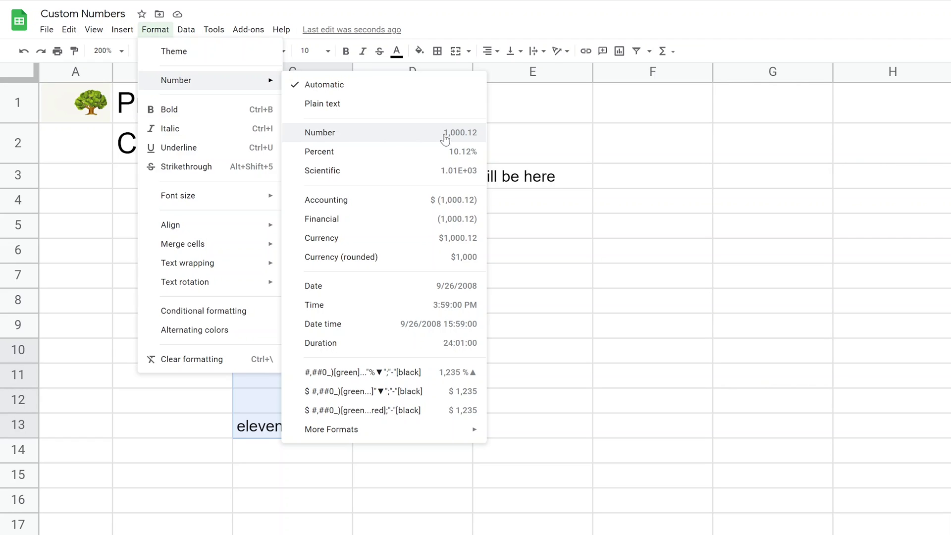
click(469, 140)
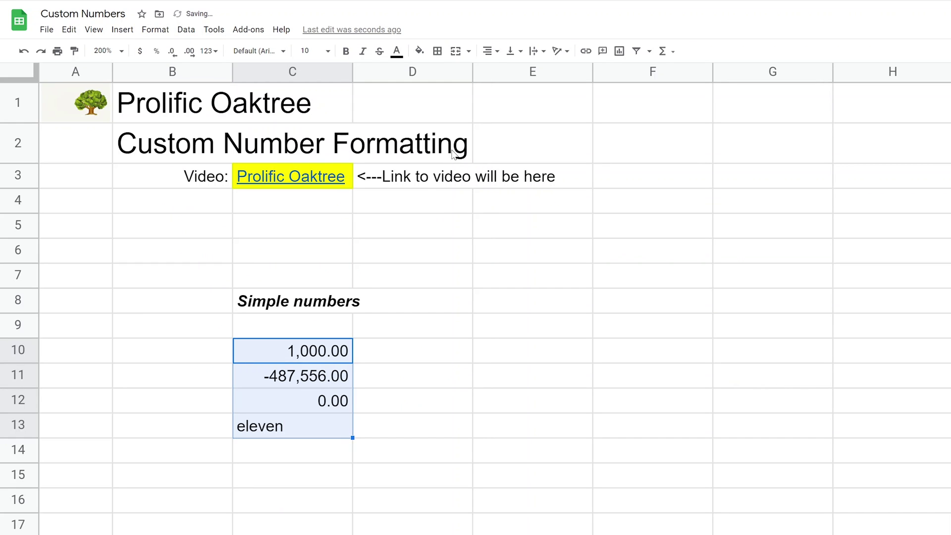
click(327, 352)
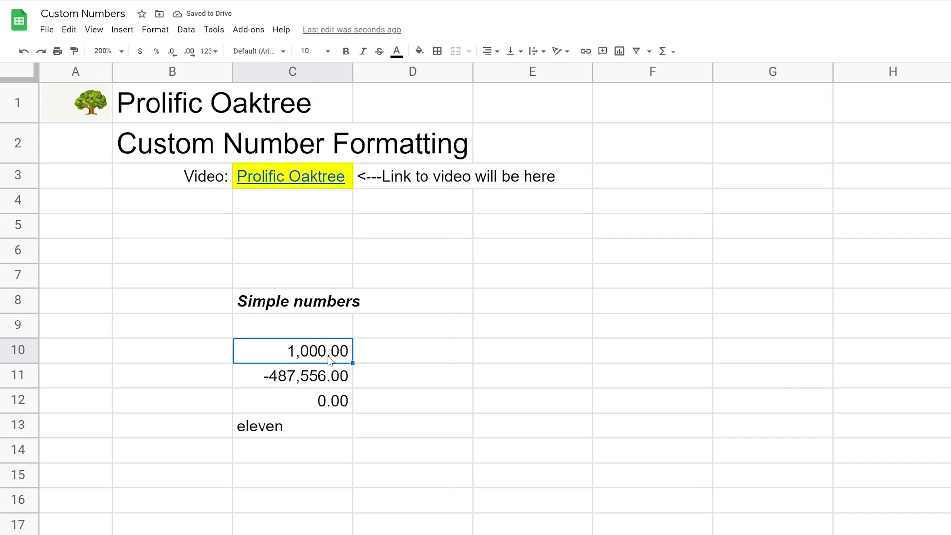
click(334, 375)
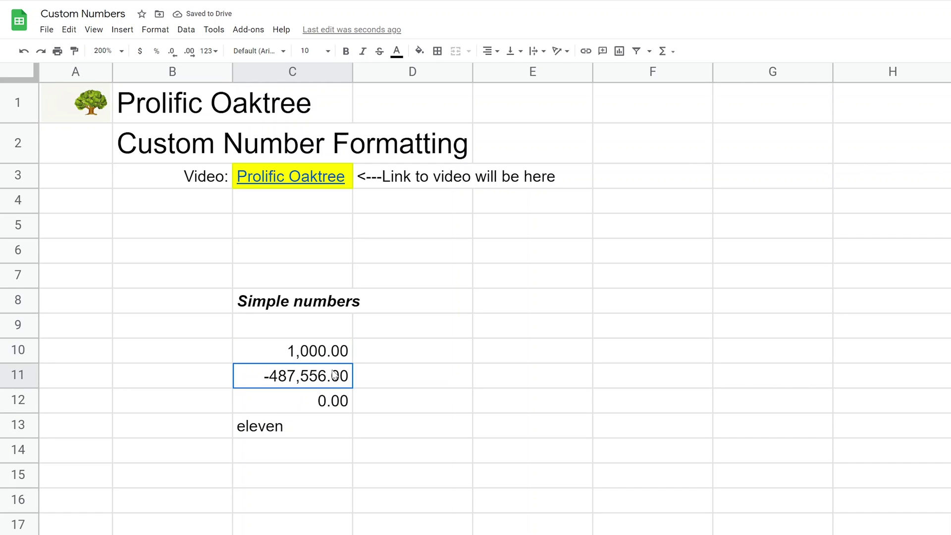
click(337, 404)
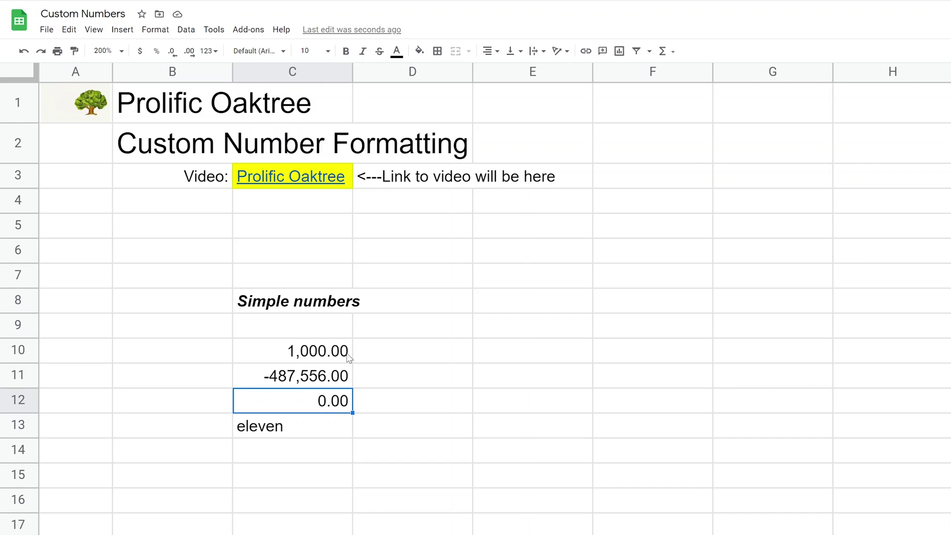
drag(348, 356, 335, 424)
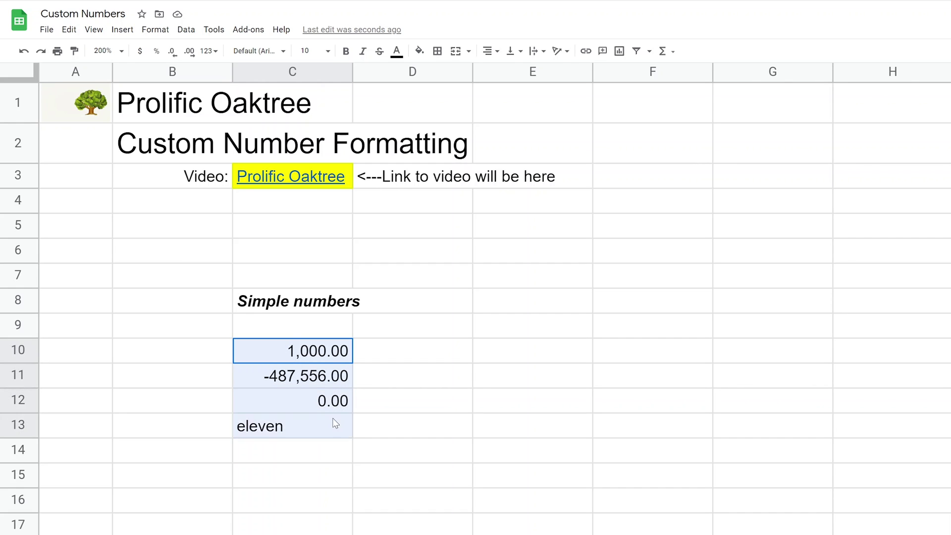
Step: Replace the custom number format code with 0, previewing the sample as 1235
click(169, 35)
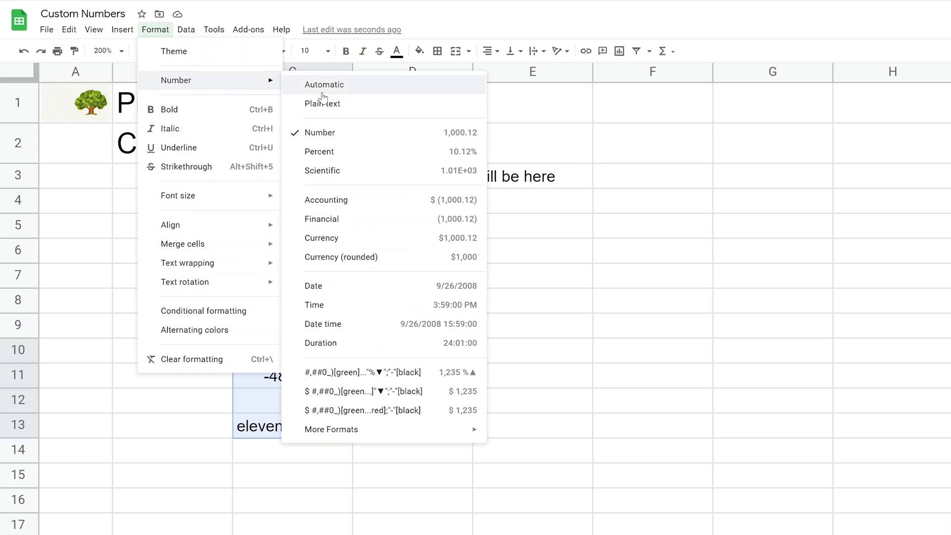
mouse_move(331, 429)
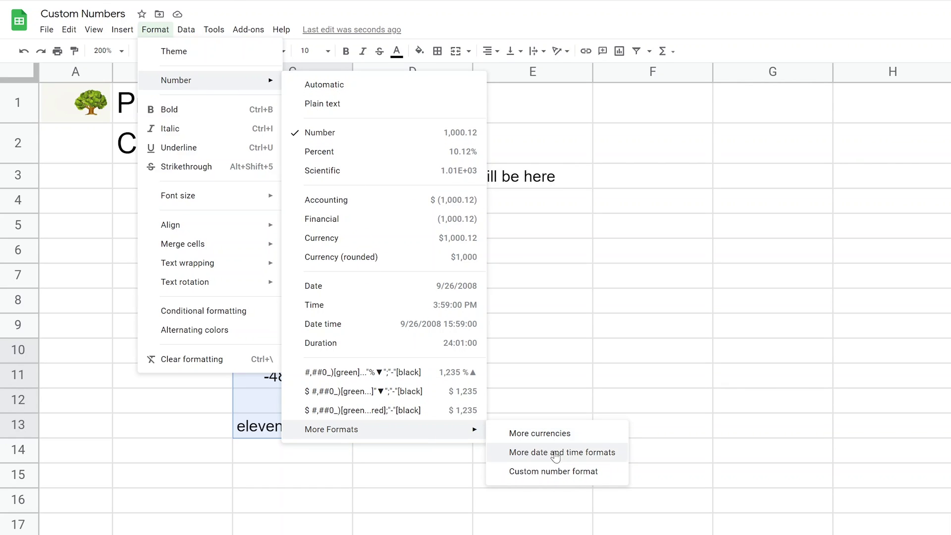
click(605, 479)
drag(388, 115, 341, 115)
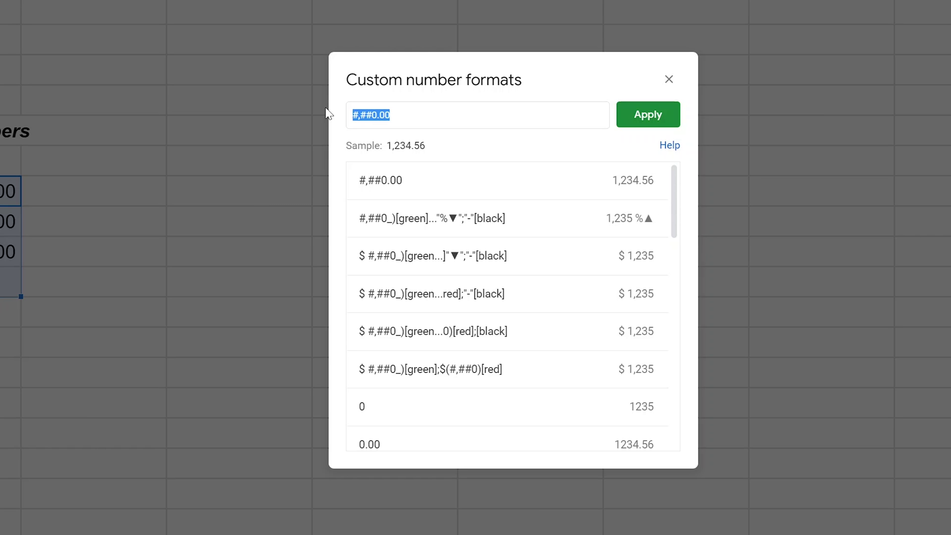
text(0)
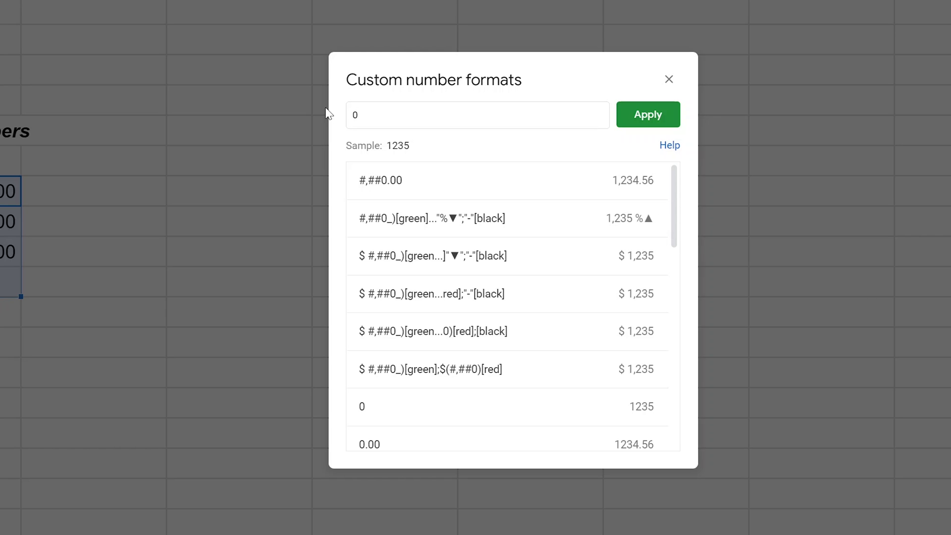
Step: Extend the custom format to 0;(0);"-";"Not a number" for negatives, zero and text
text(;)
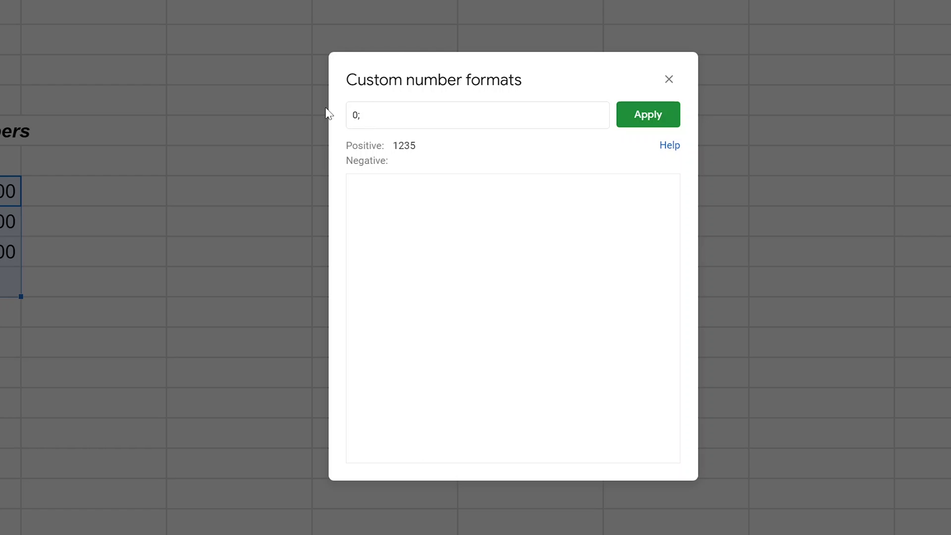
text((0))
text(;)
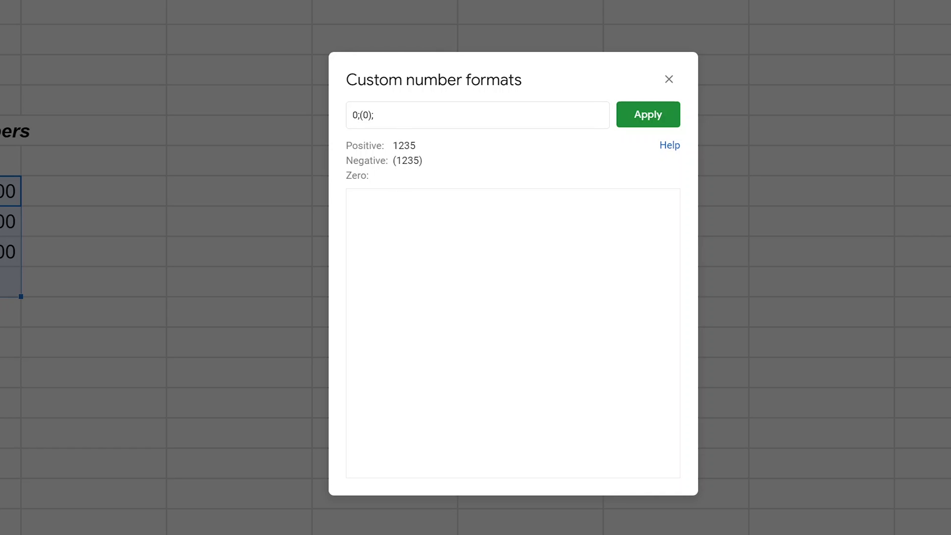
text("-)
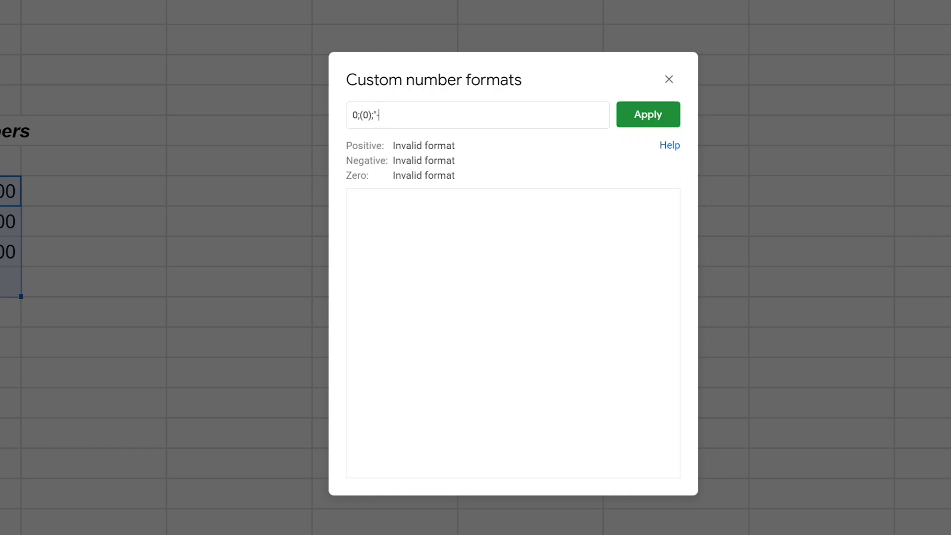
text(")
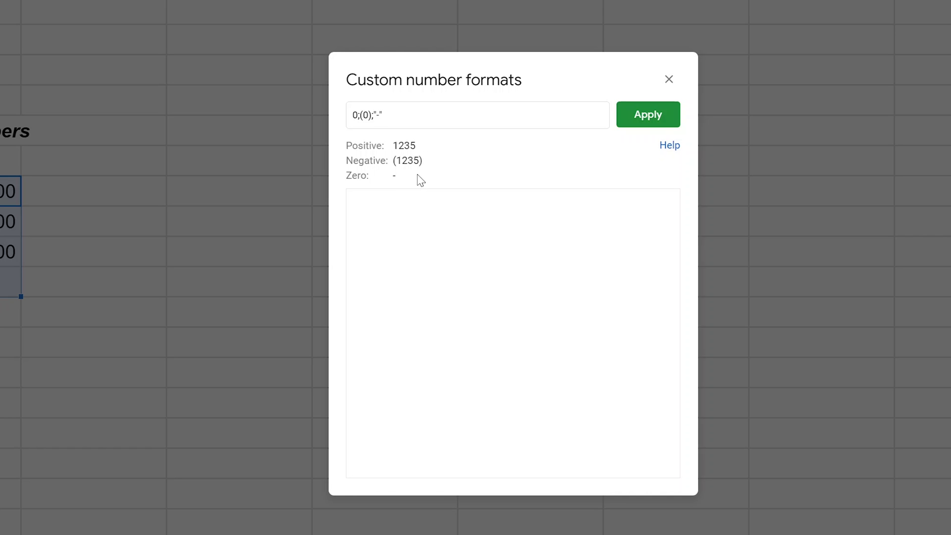
text(;)
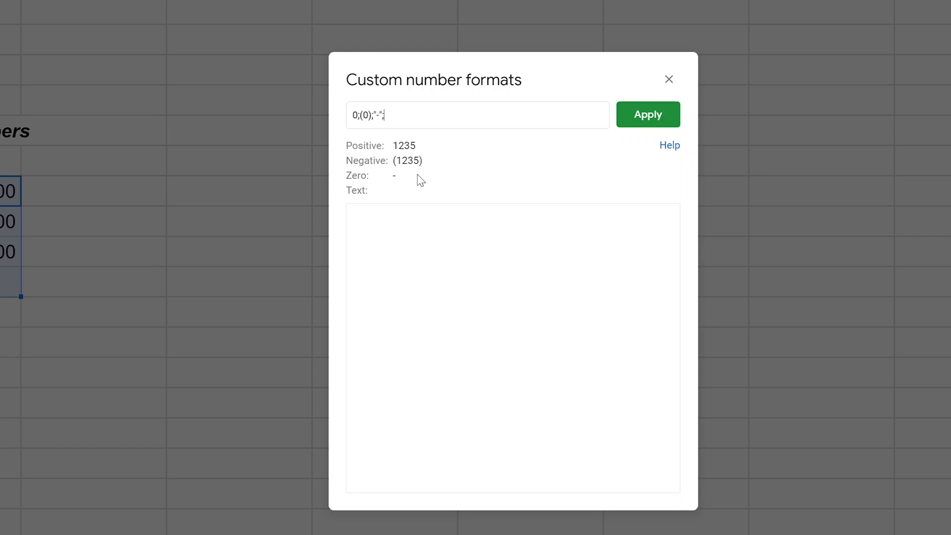
text(")
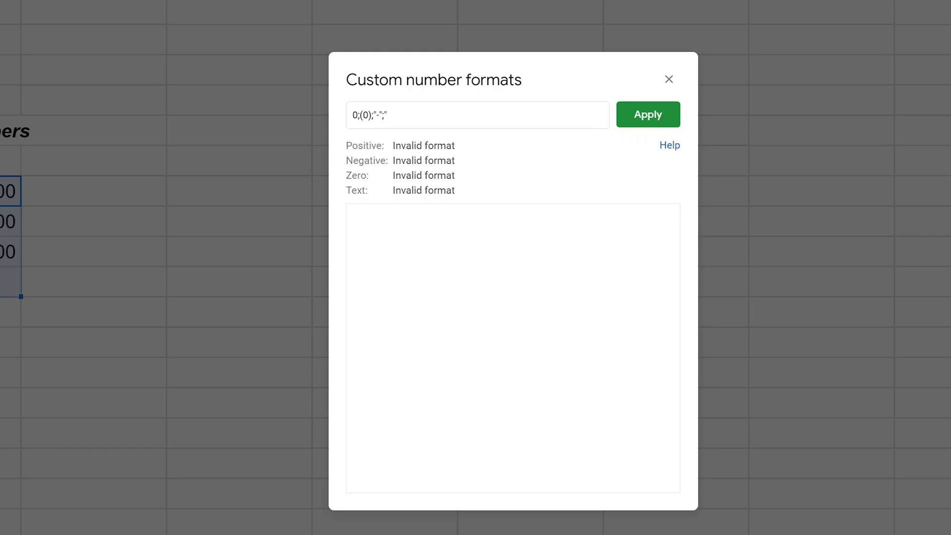
text(Not a number")
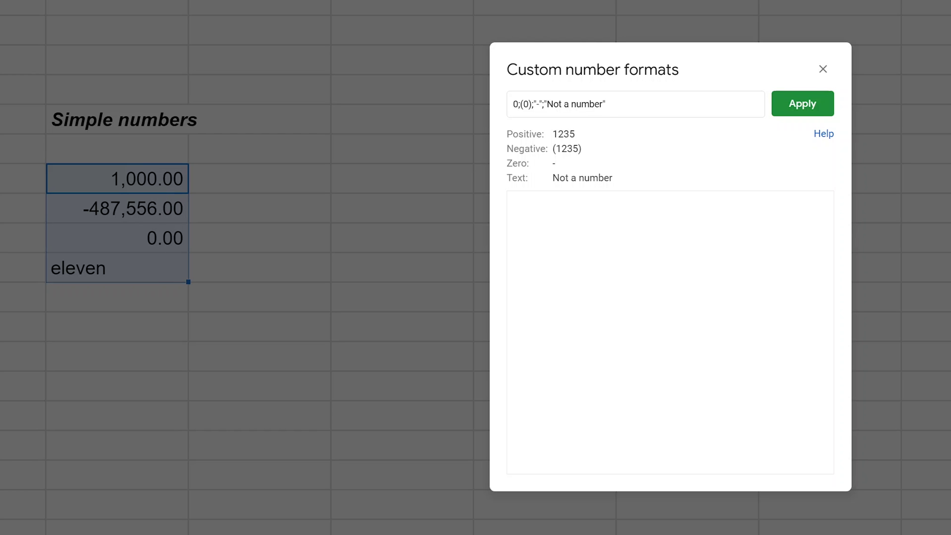
Step: Apply the format so values read 1000, (487556), a dash and Not a number; open Balance Sheet
click(805, 104)
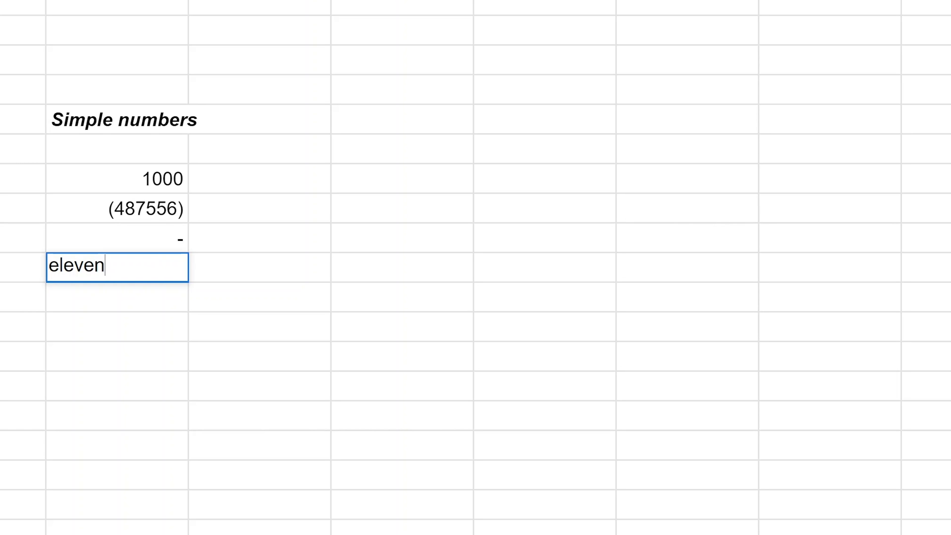
key(Return)
click(165, 272)
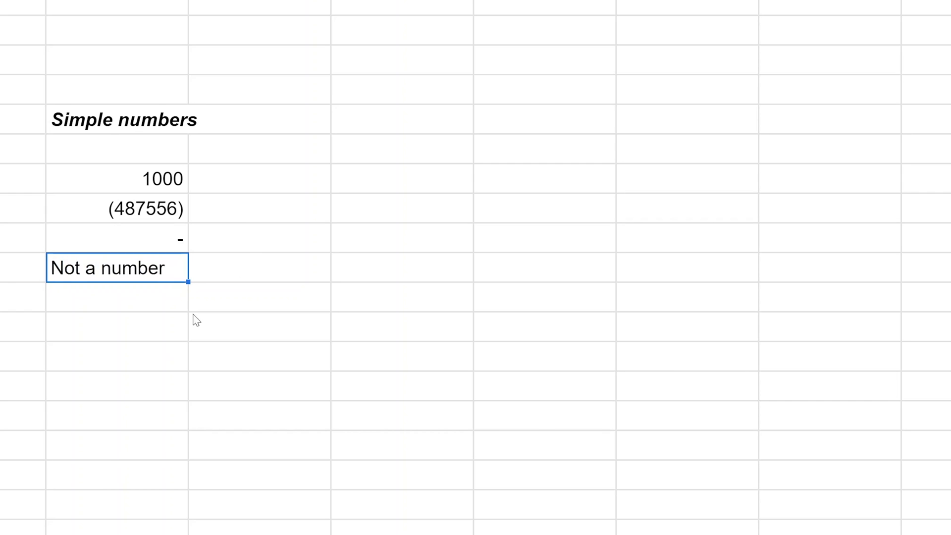
click(134, 526)
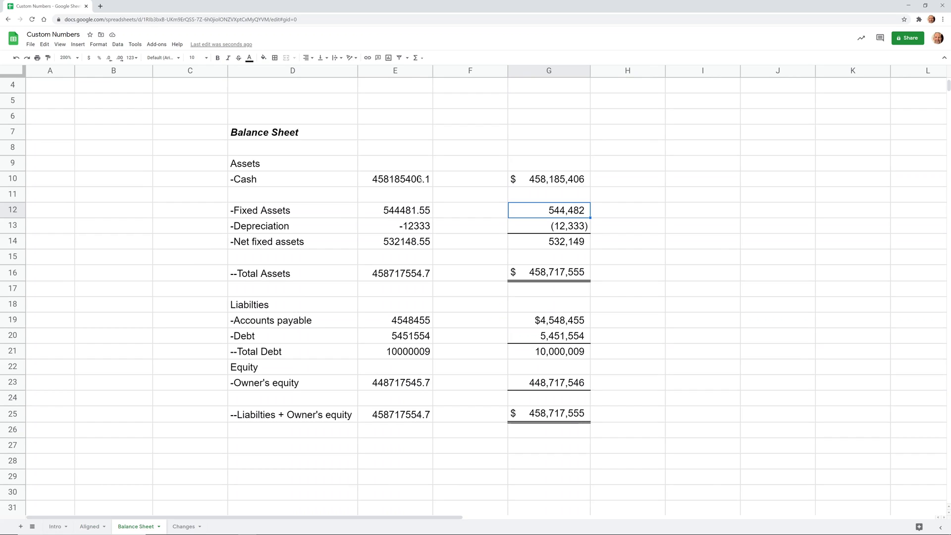
click(399, 72)
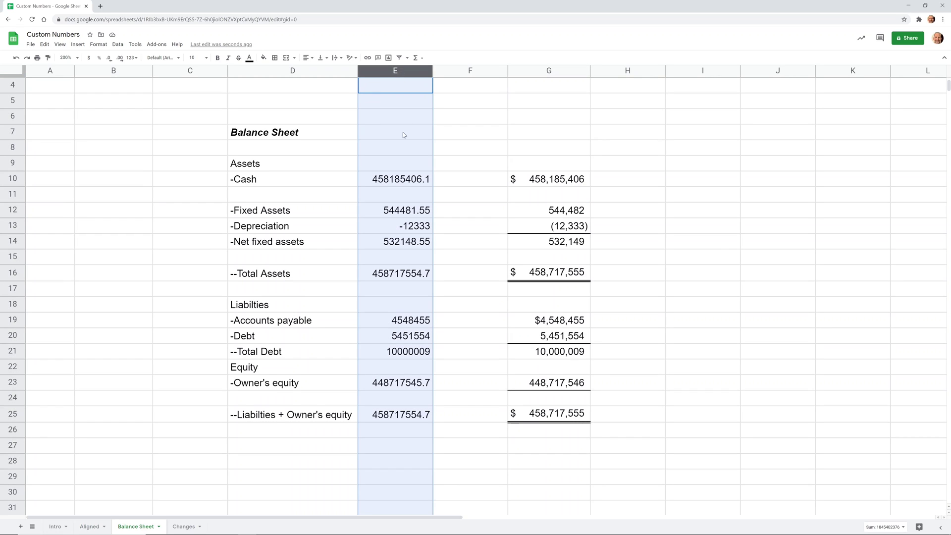
mouse_move(561, 71)
click(560, 70)
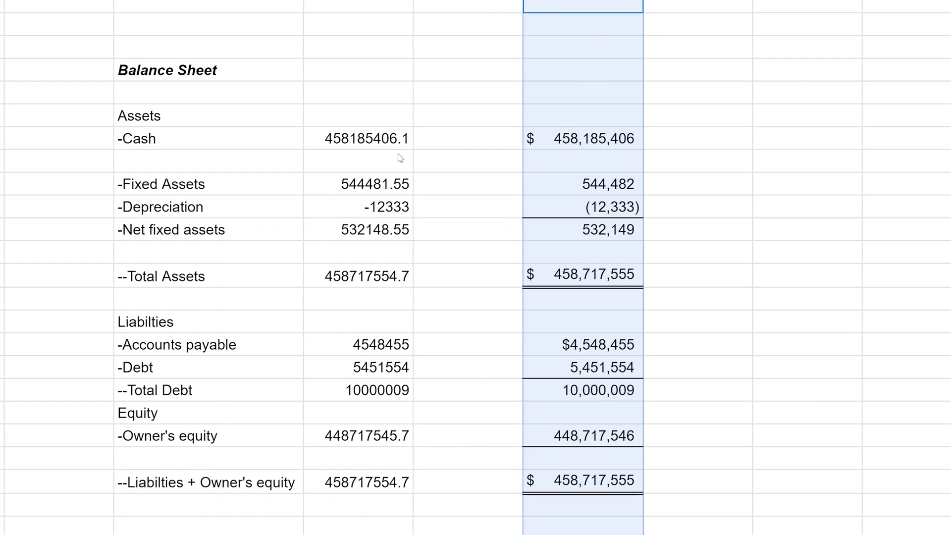
click(400, 146)
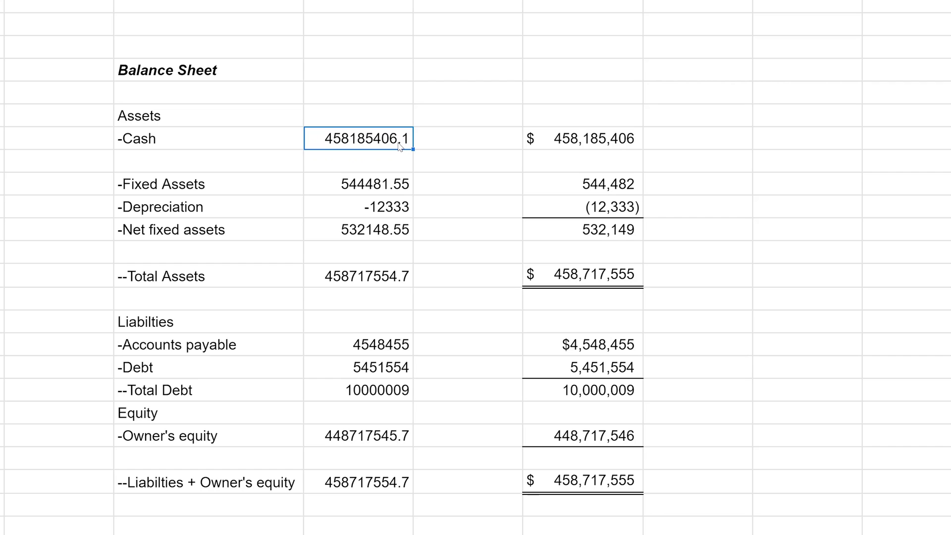
click(402, 187)
drag(587, 148, 593, 209)
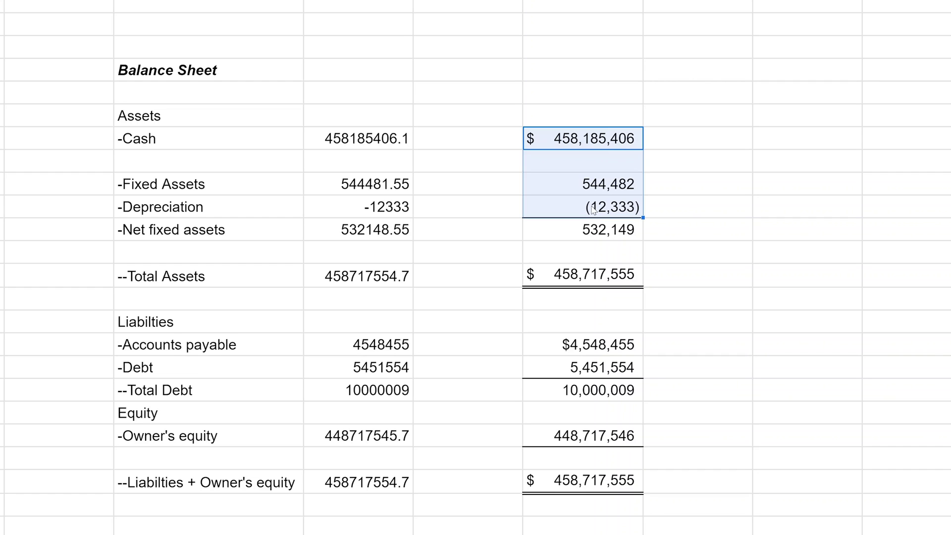
drag(599, 143, 598, 181)
drag(606, 143, 595, 233)
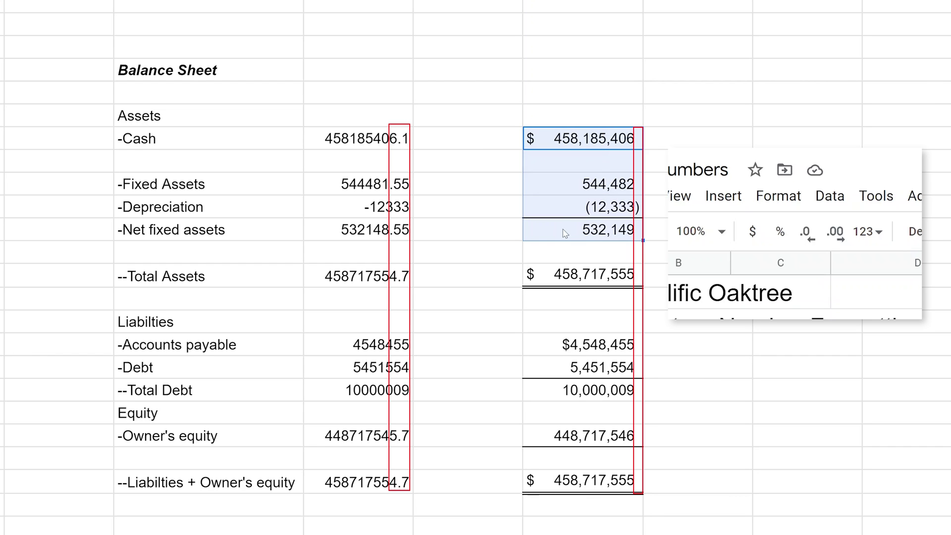
click(815, 242)
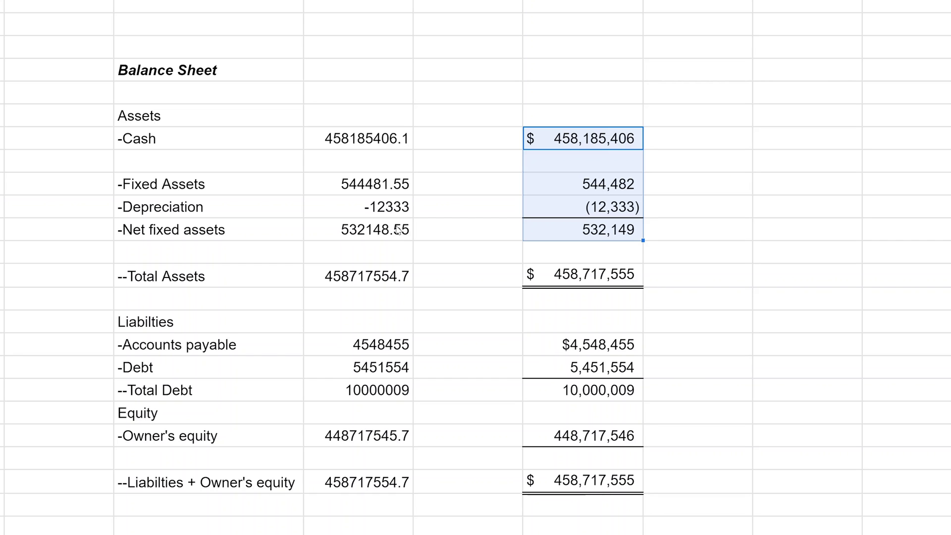
Step: Check the Net fixed assets formula and give the Depreciation figure in G13 a bottom border
double_click(585, 229)
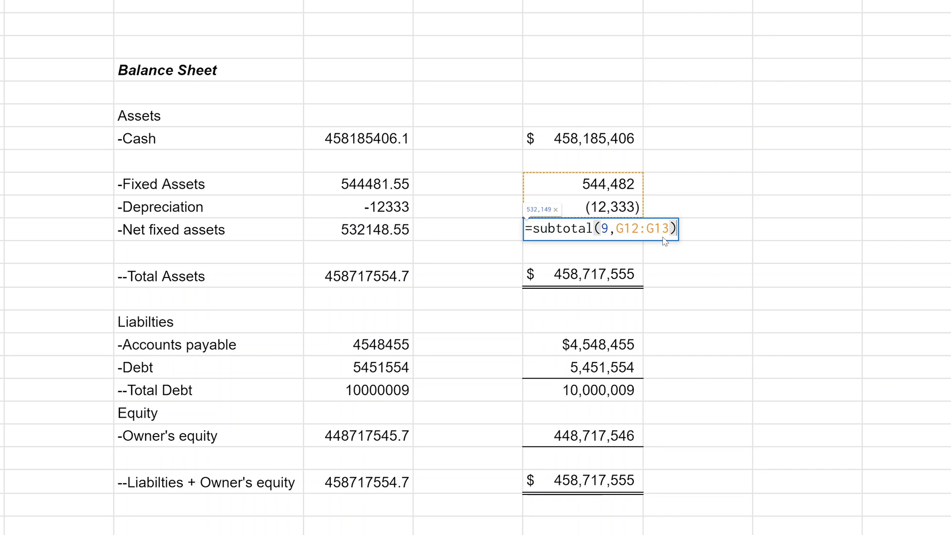
key(Escape)
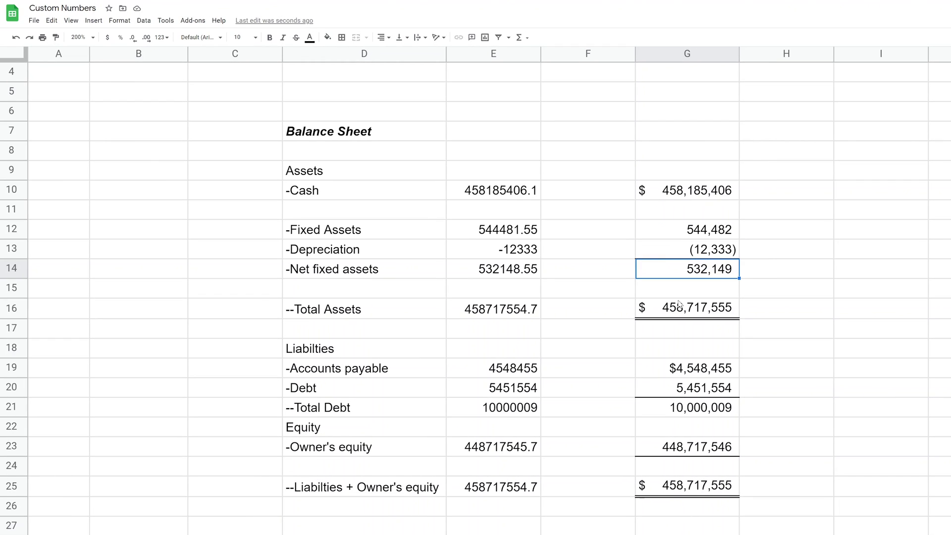
key(Right)
key(Left)
key(Up)
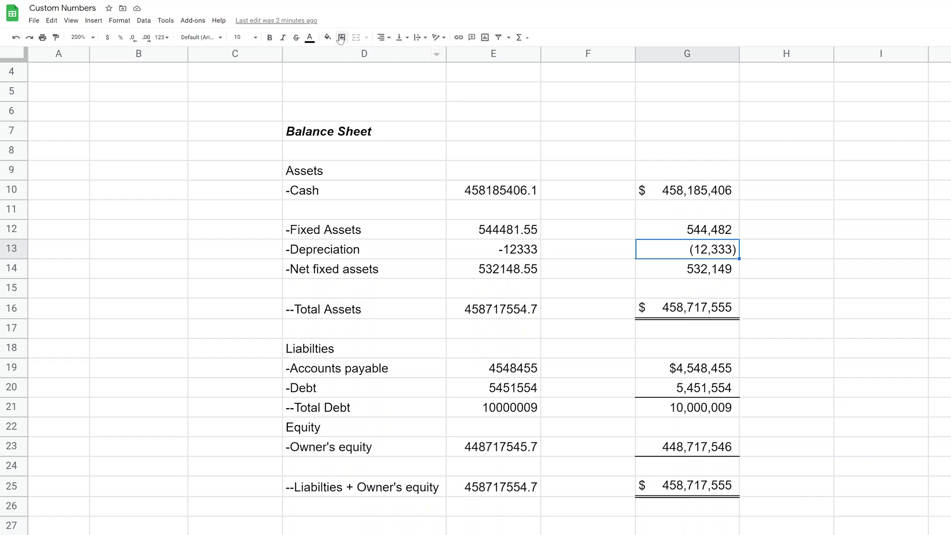
click(341, 38)
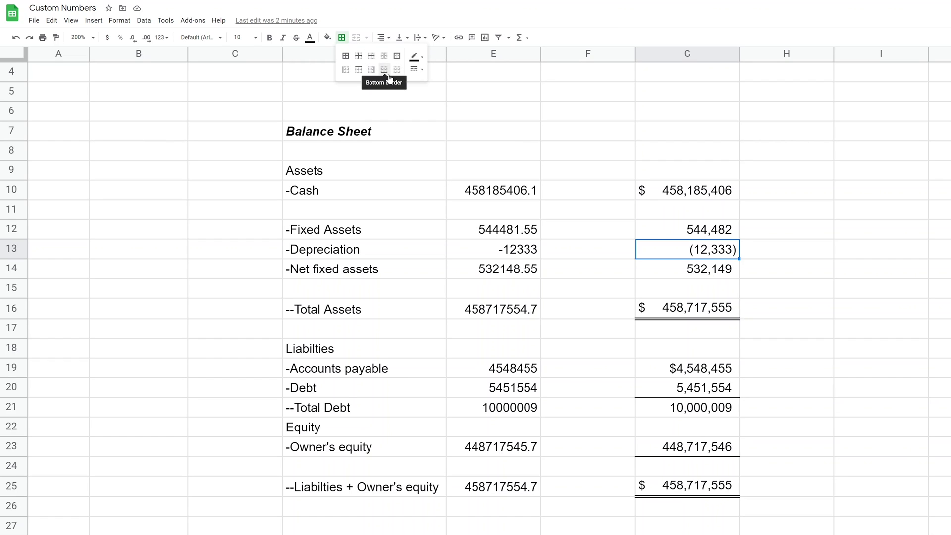
click(390, 69)
click(630, 117)
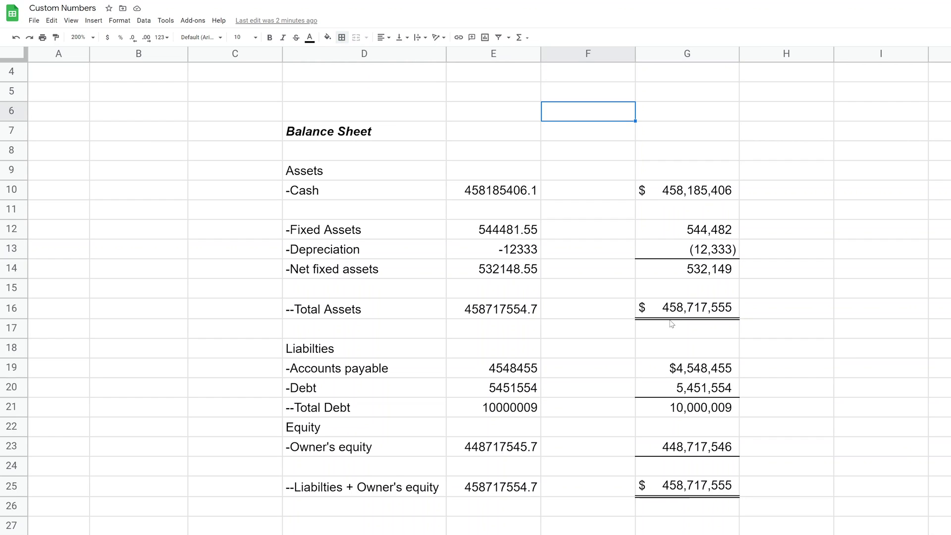
Step: Select the Total Assets and Liabilities + Owner's equity totals and show the border line styles
click(673, 317)
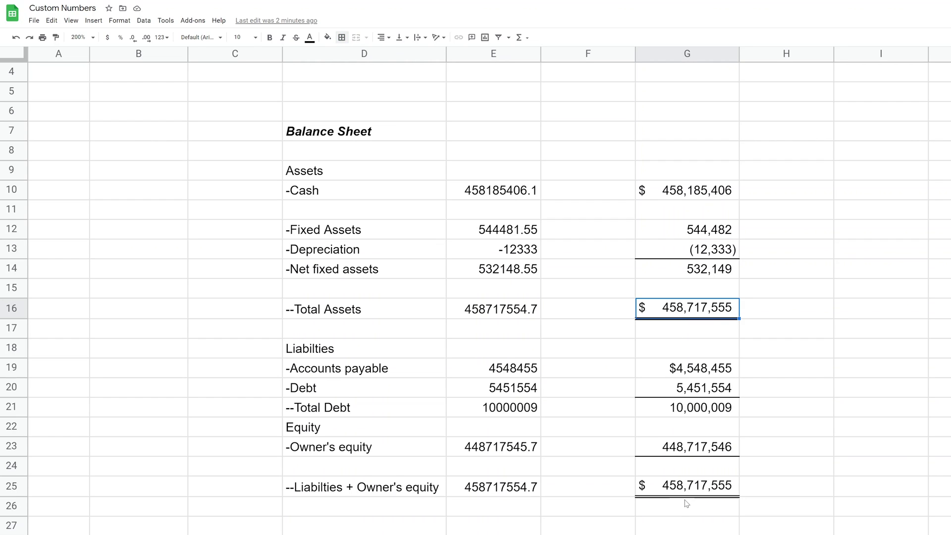
click(690, 490)
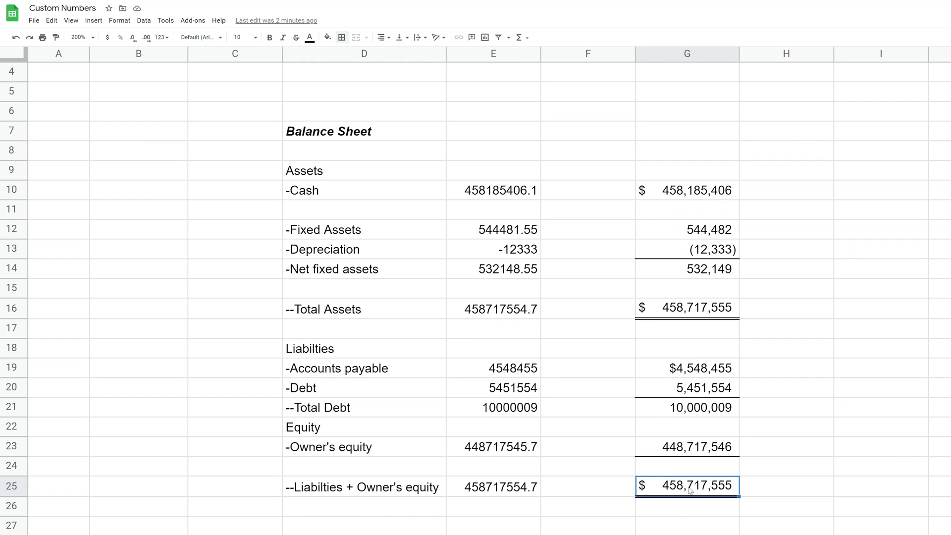
click(342, 39)
click(416, 69)
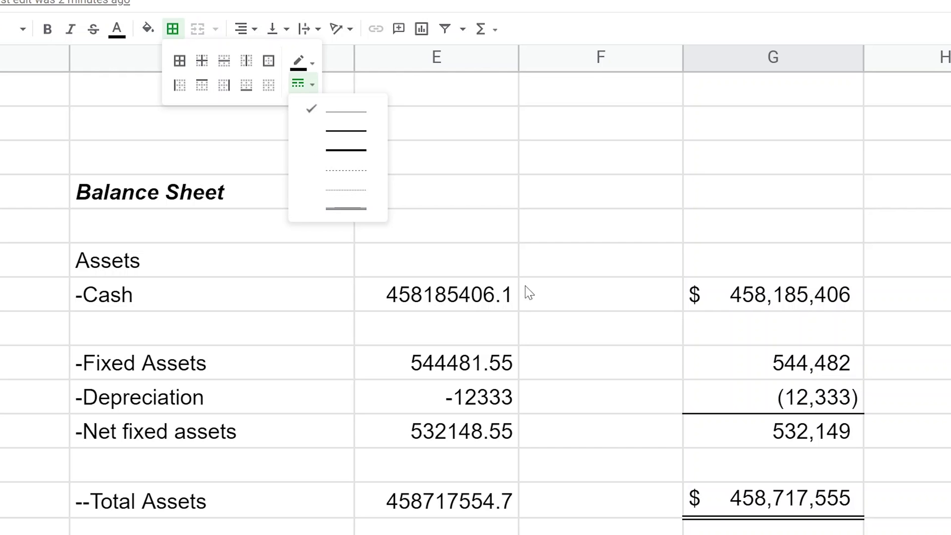
Step: Select the Cash and Total Assets dollar amounts together
click(614, 331)
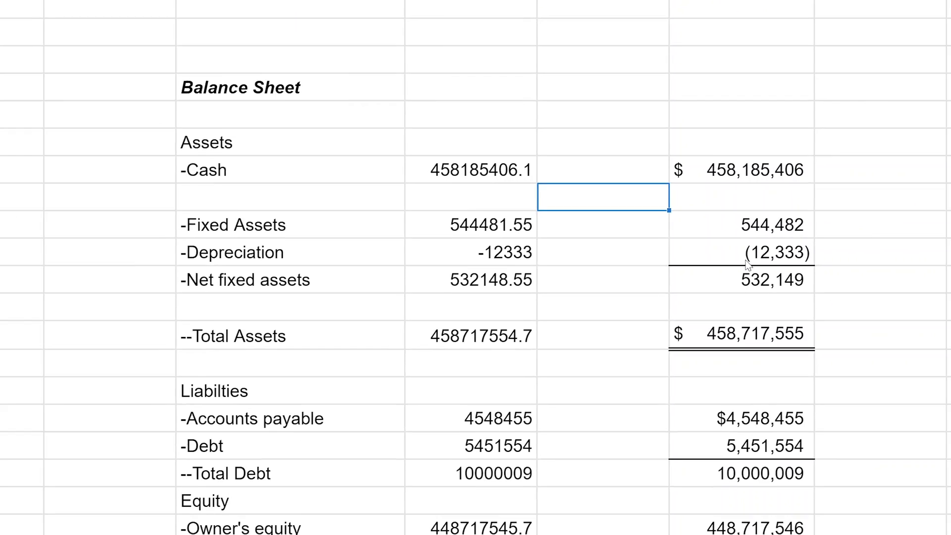
click(748, 262)
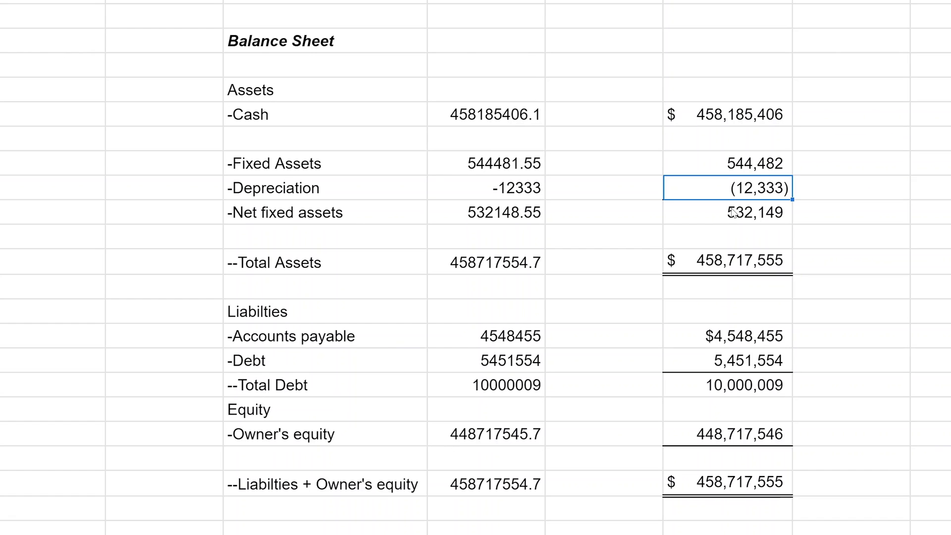
click(724, 270)
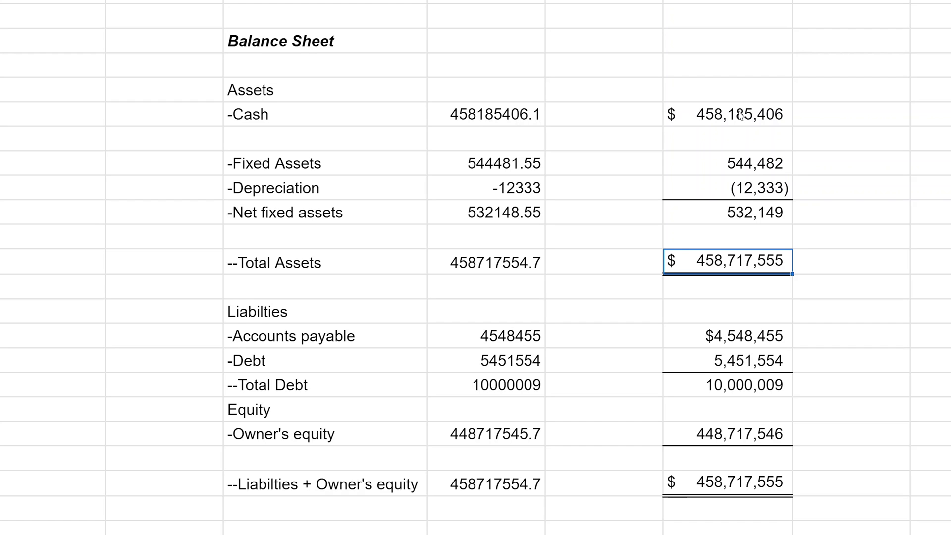
click(745, 122)
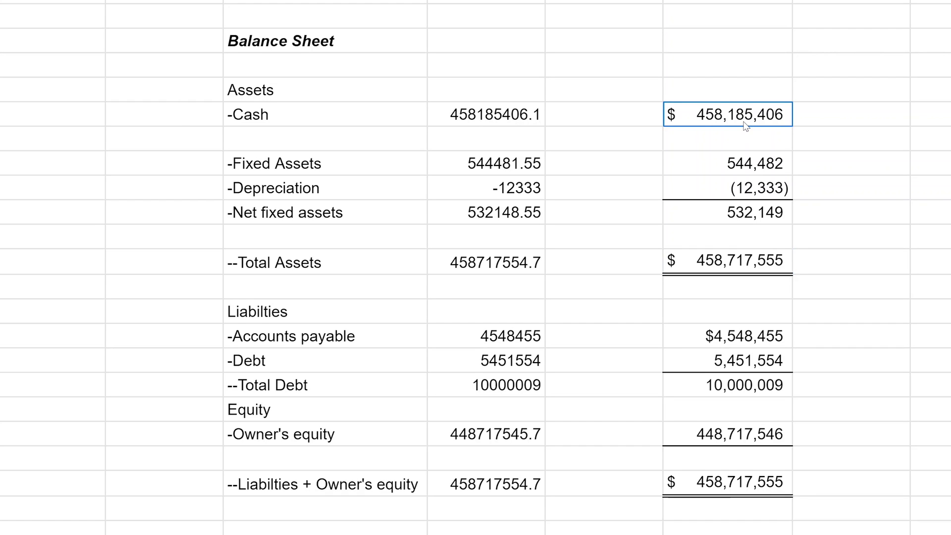
drag(744, 122, 727, 366)
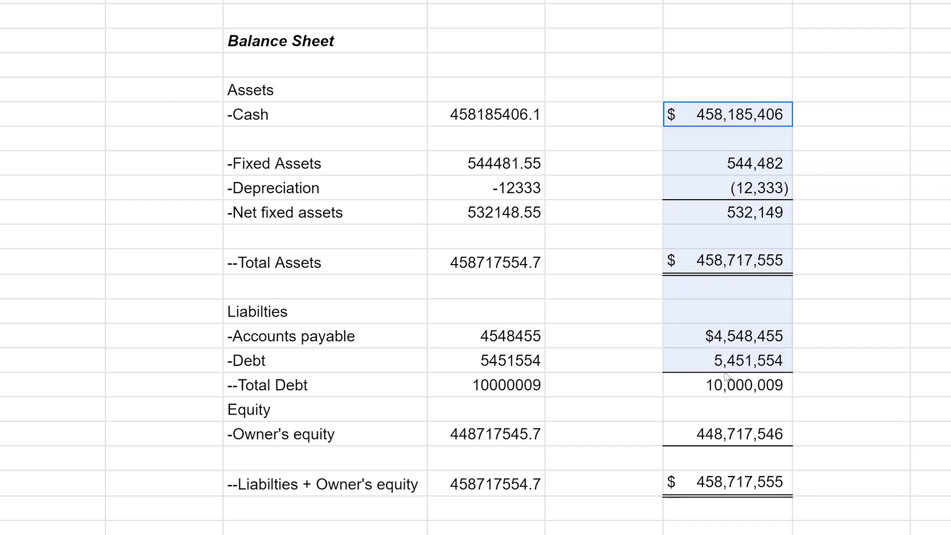
click(730, 109)
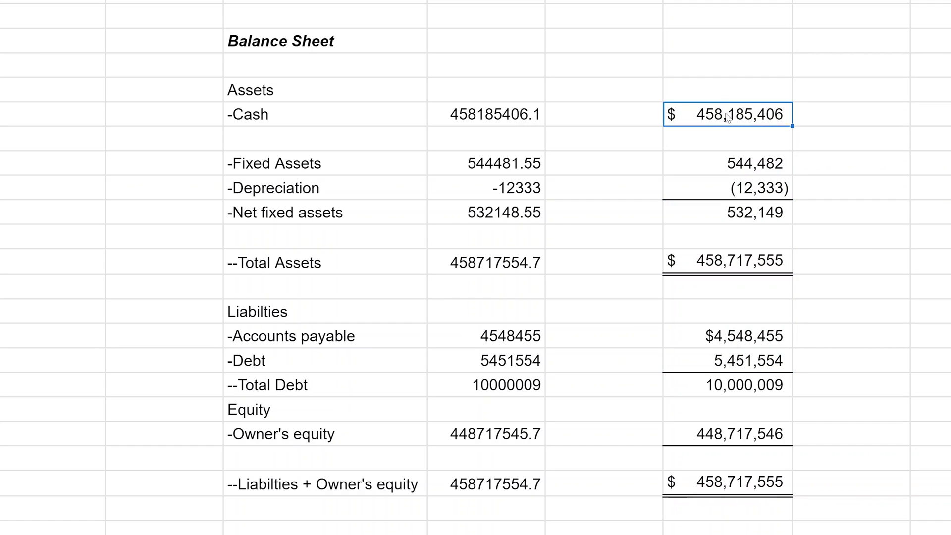
ctrl+click(730, 260)
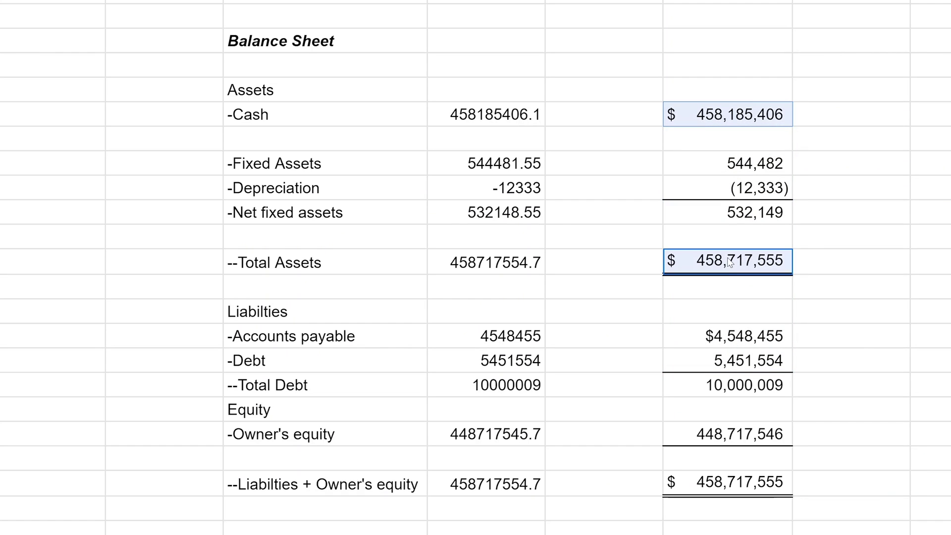
Step: Add the grand total to the selection and view its code $* #,##0_);$* (#,##0)
ctrl+click(718, 479)
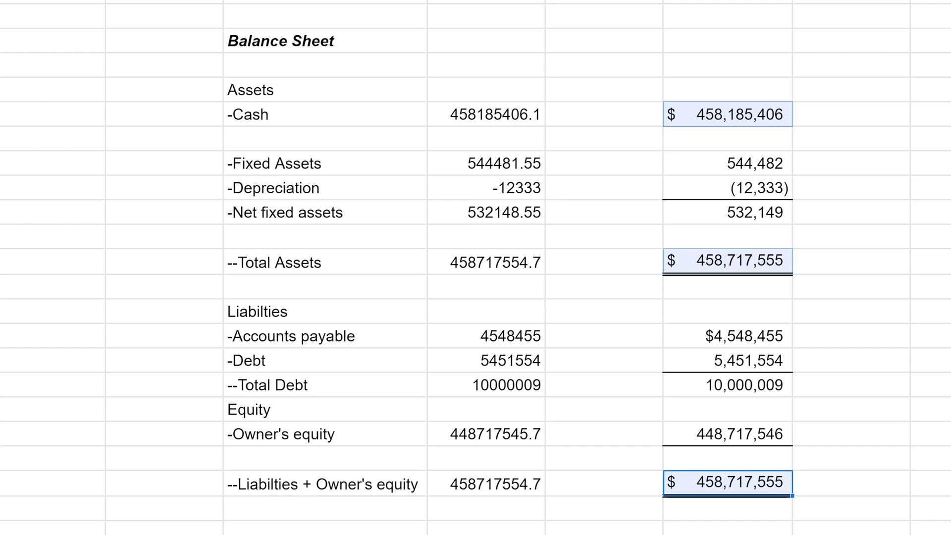
key(alt+o)
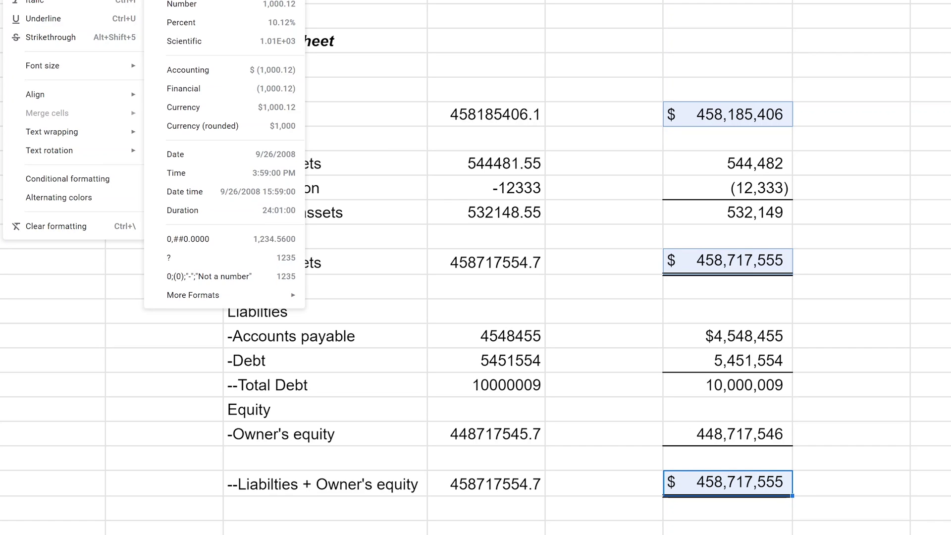
mouse_move(194, 295)
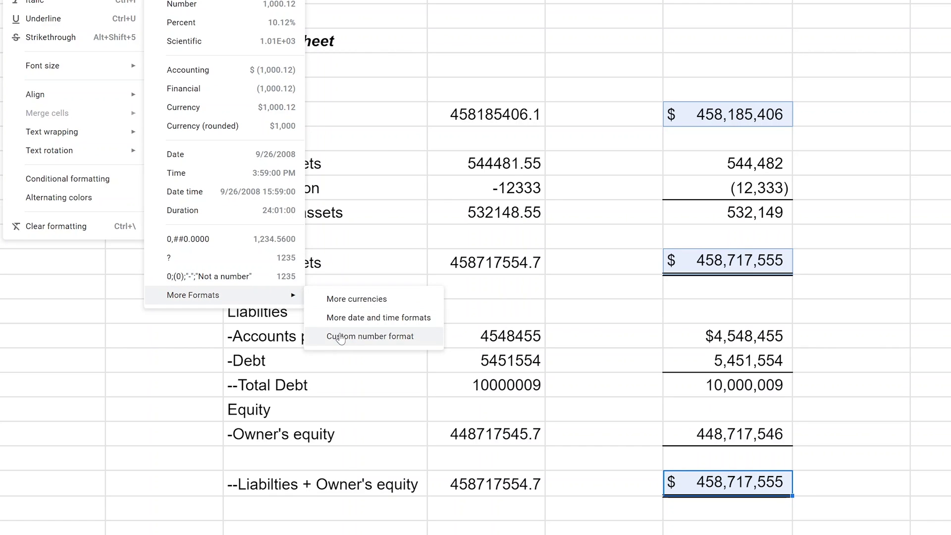
click(347, 336)
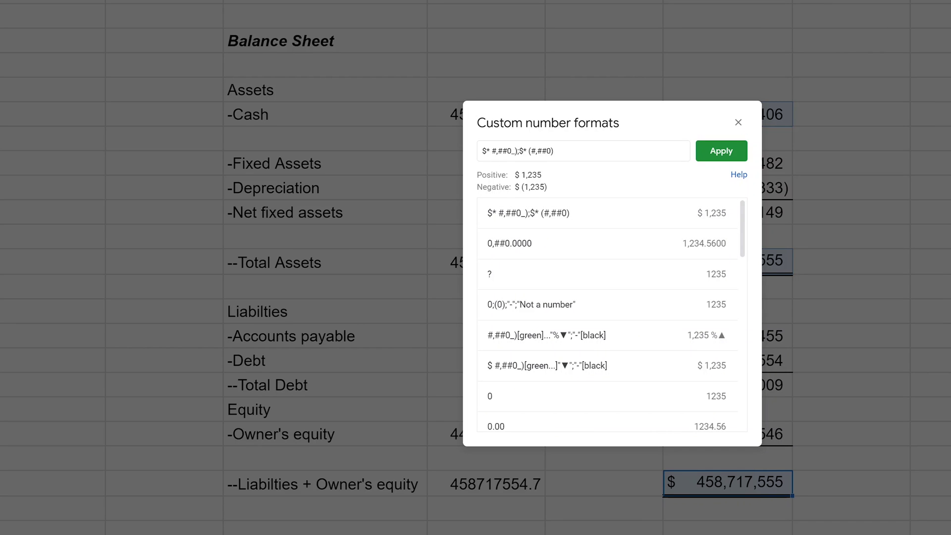
click(484, 152)
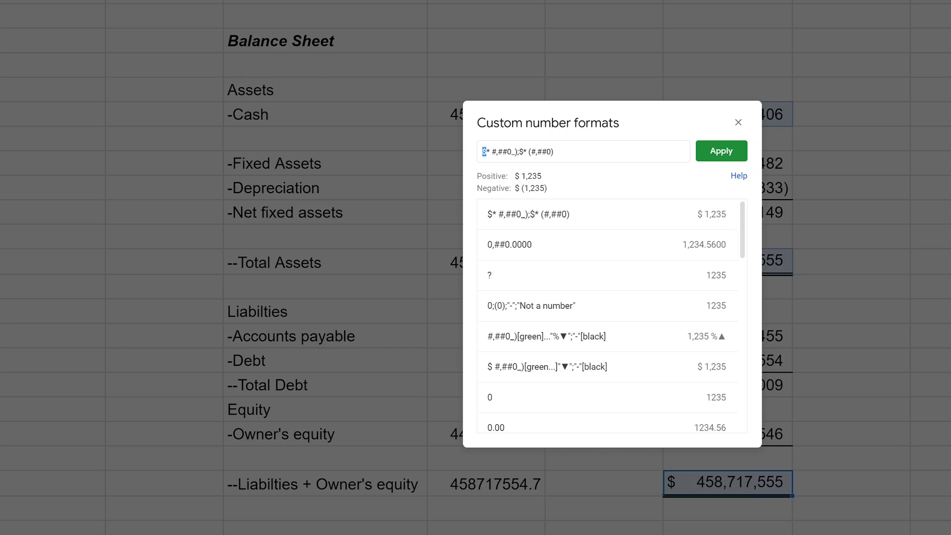
key(Right)
key(Right)
key(Right)
key(shift+Right)
triple_click(610, 120)
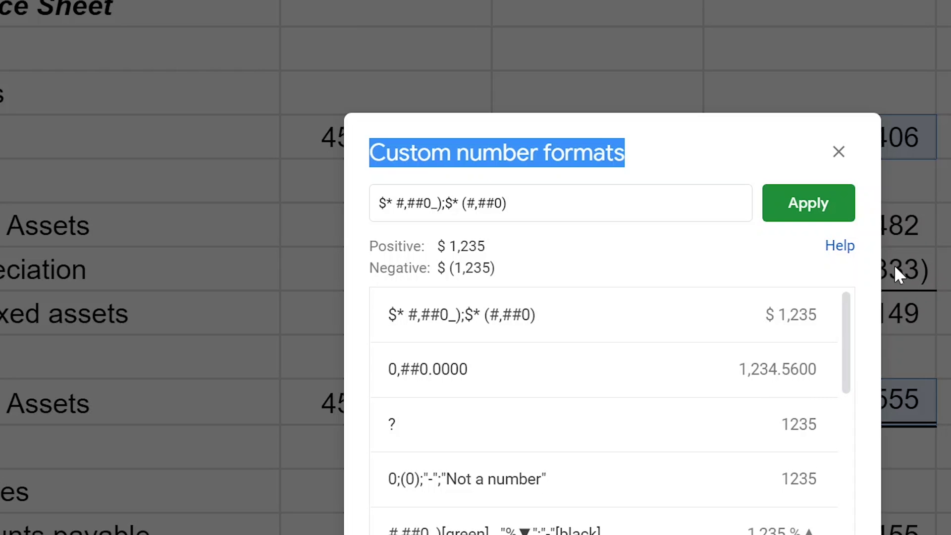
drag(430, 205, 437, 204)
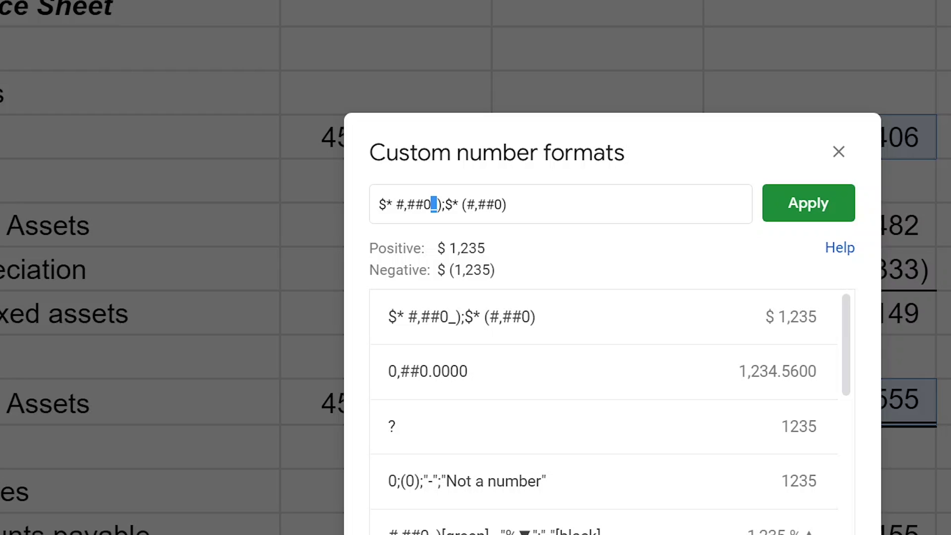
key(End)
key(Home)
key(Right)
key(Right)
key(shift+Right)
key(shift+Right)
key(shift+Right)
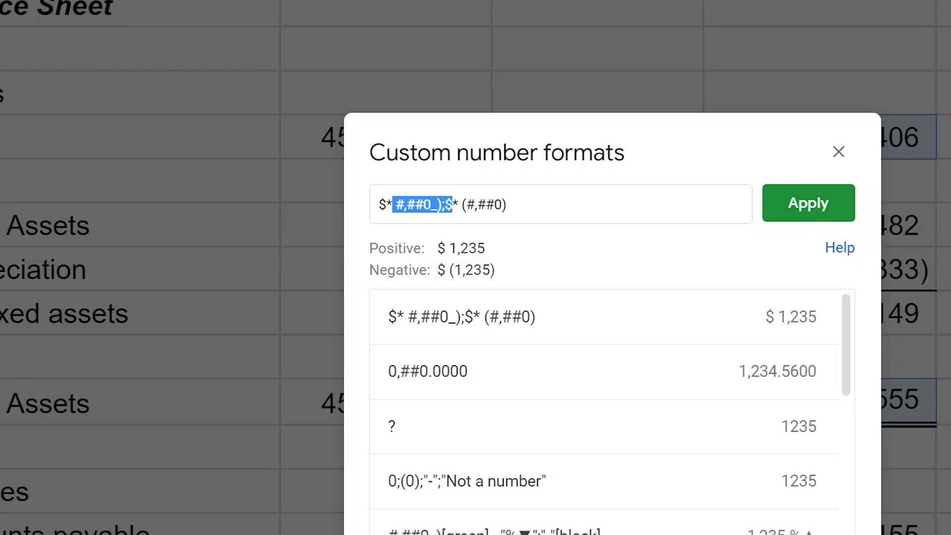
key(Right)
key(Left)
key(shift+Right)
key(shift+Right)
key(shift+Right)
key(shift+Right)
key(shift+Right)
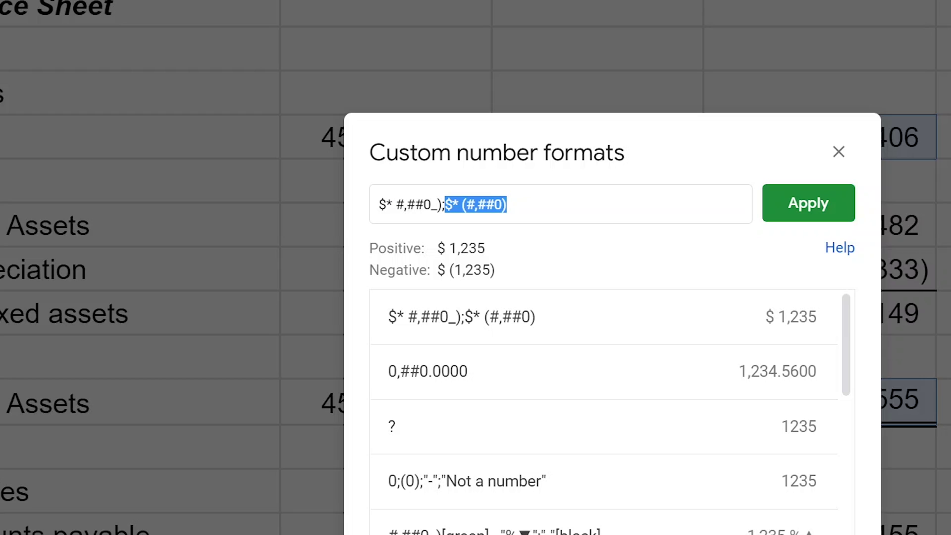
key(End)
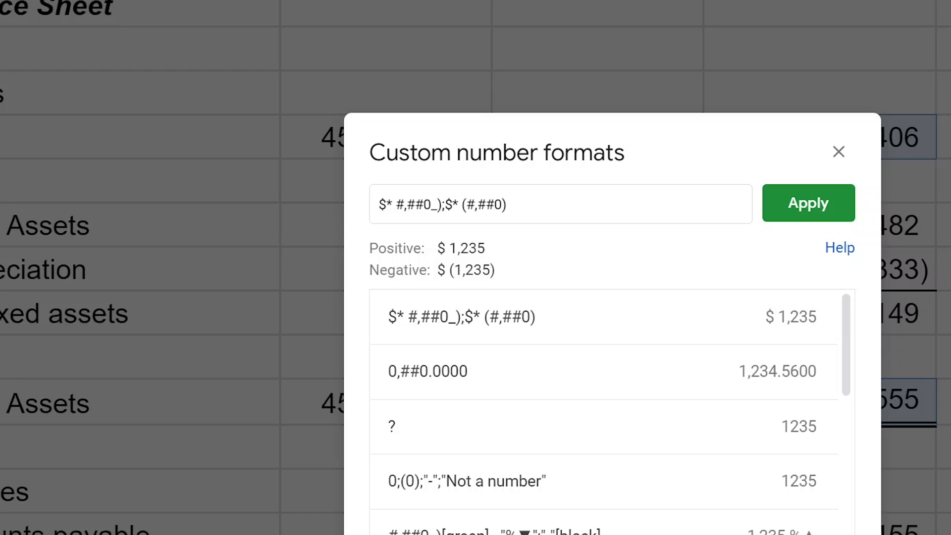
click(395, 204)
click(462, 204)
key(End)
Step: Close the format editor and compare the Fixed Assets, depreciation, Net fixed assets and Accounts payable figures
click(846, 163)
click(838, 68)
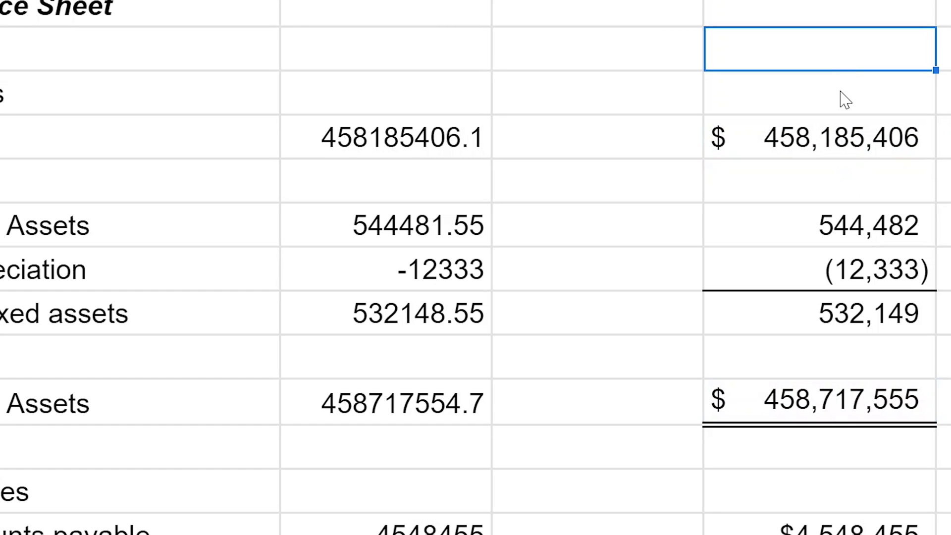
click(736, 246)
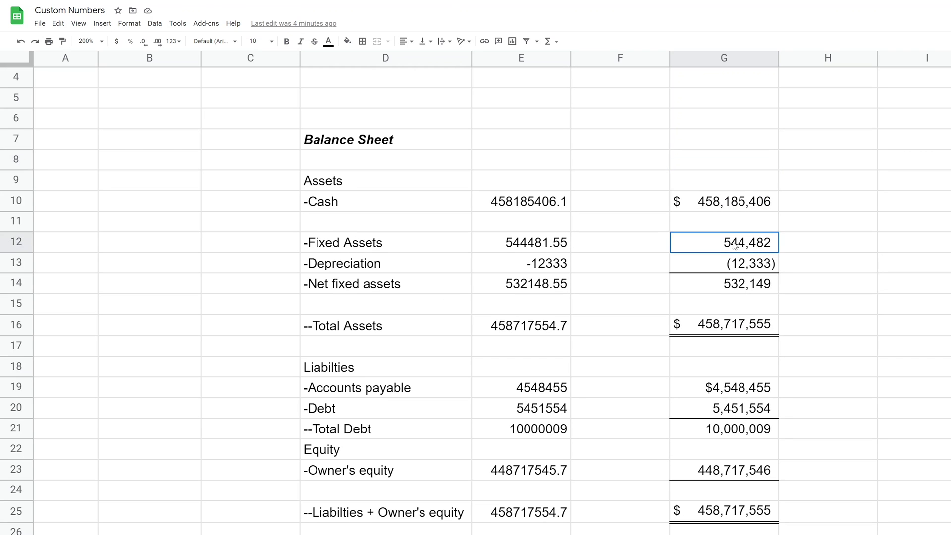
click(736, 263)
click(737, 284)
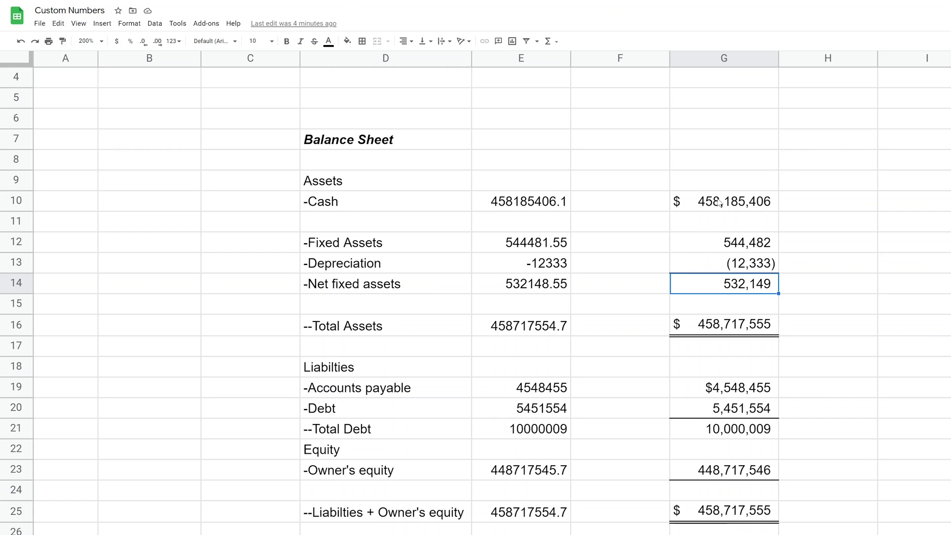
click(726, 389)
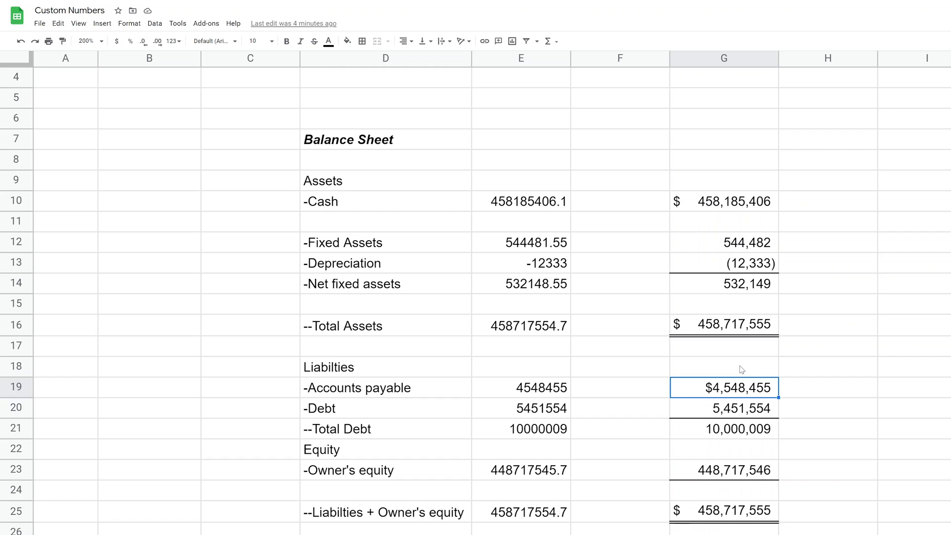
Step: Paint the Fixed Assets format onto Accounts payable so it reads 4,548,455 without a dollar sign
click(745, 244)
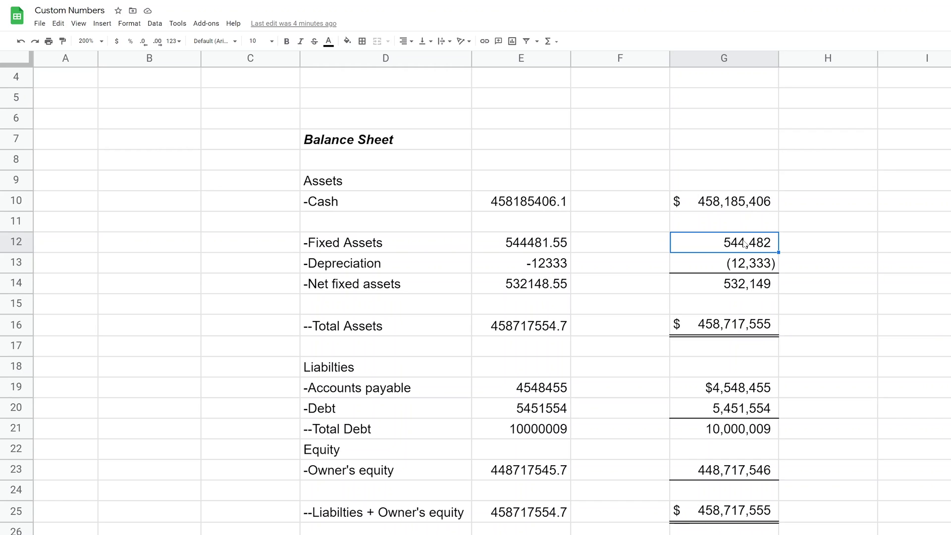
click(63, 43)
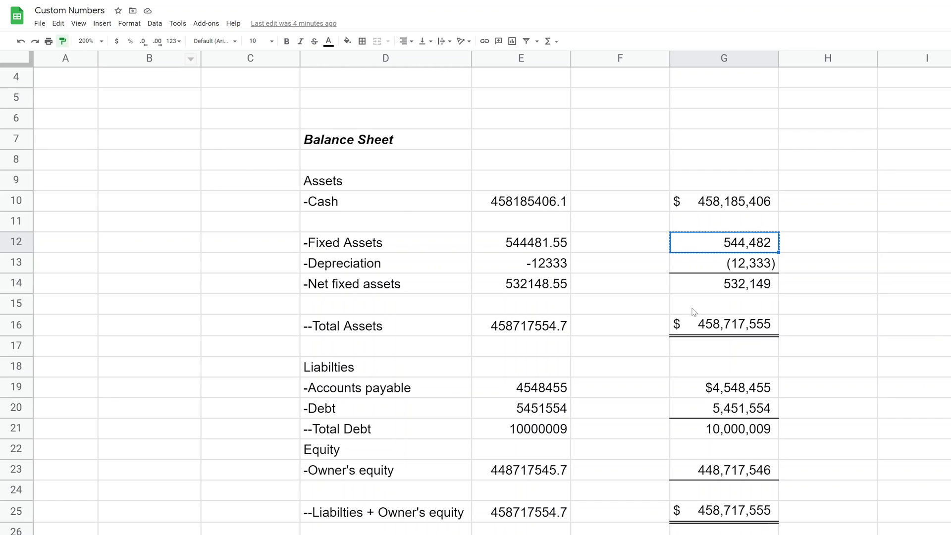
click(733, 393)
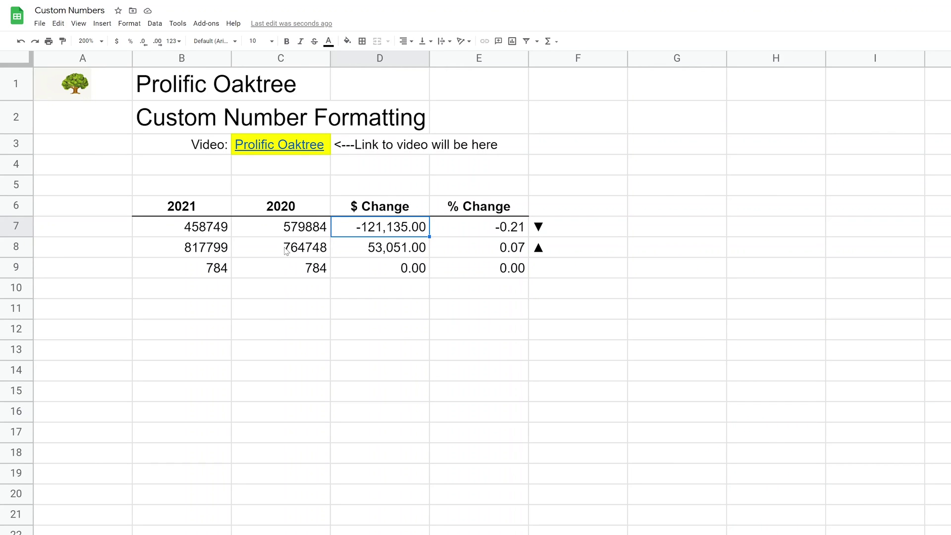
Step: Select the $ Change and % Change values in D7:E9 and bring up the Number format choices
click(287, 252)
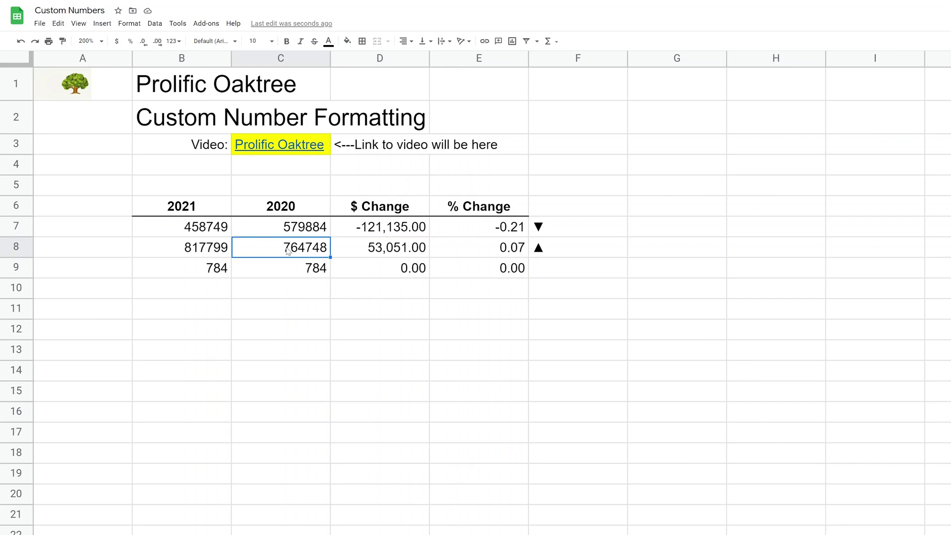
click(224, 226)
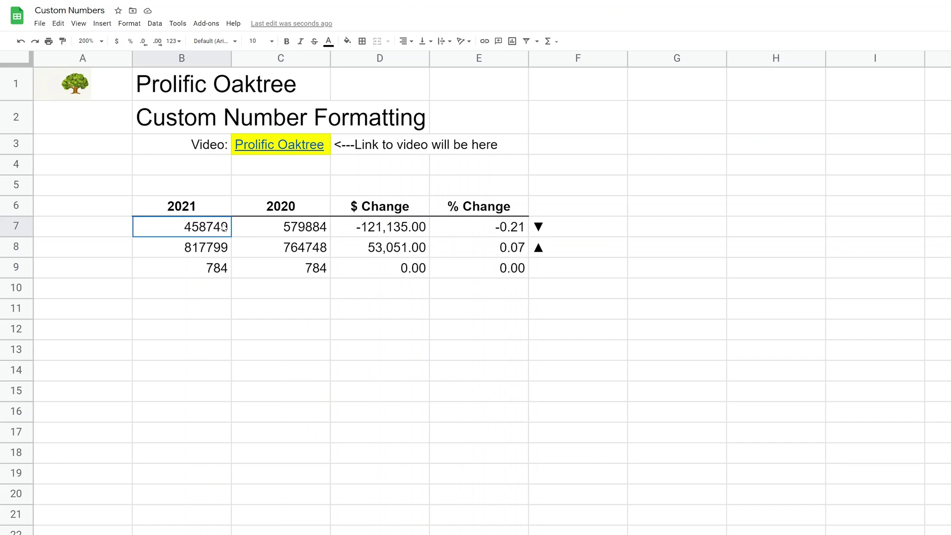
click(257, 231)
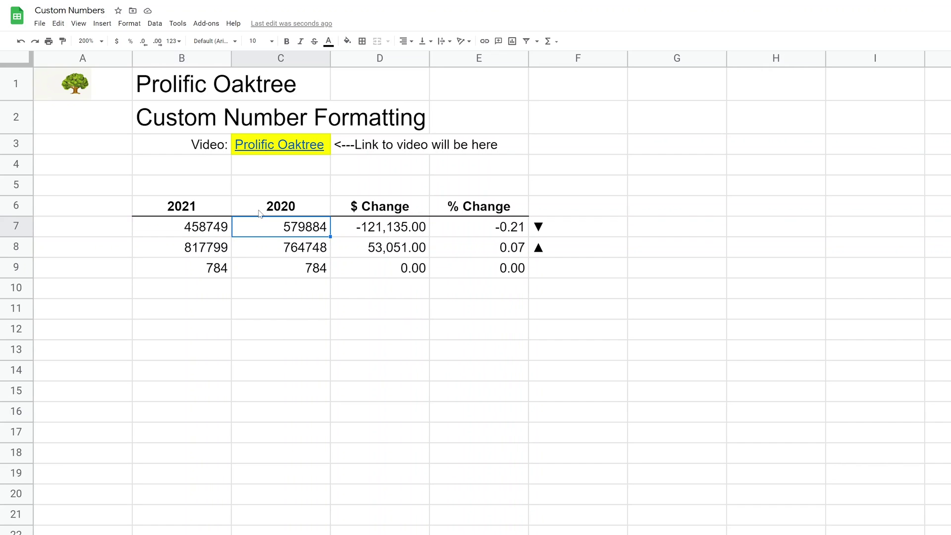
click(191, 209)
click(199, 229)
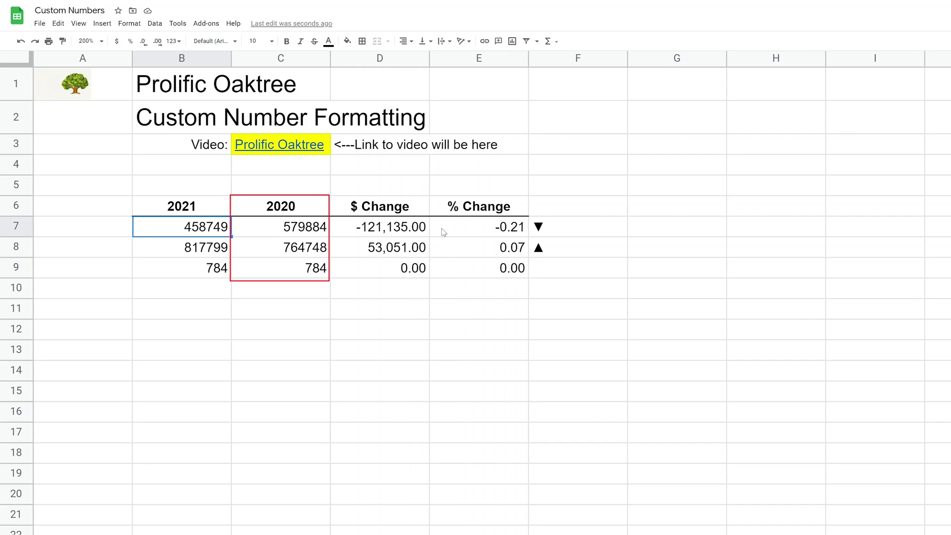
click(473, 235)
drag(417, 233, 466, 270)
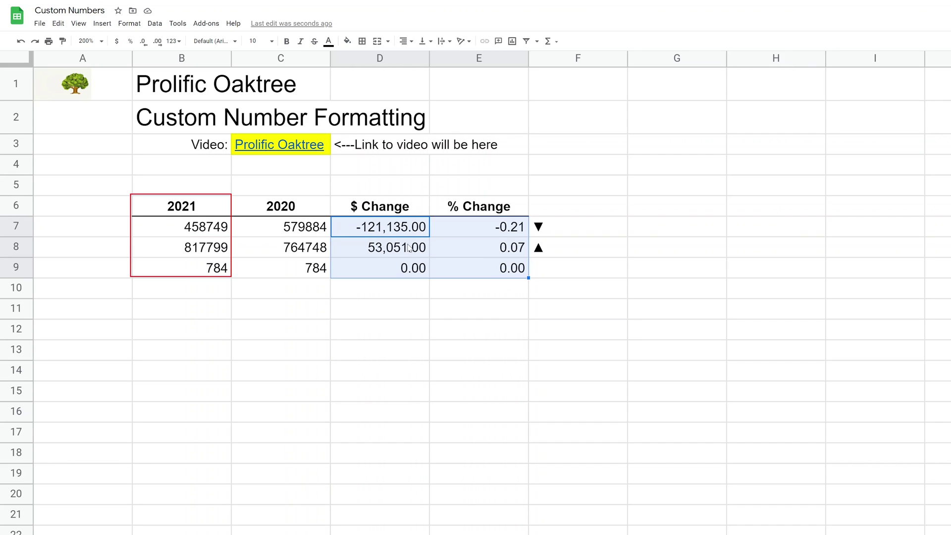
click(119, 25)
mouse_move(147, 65)
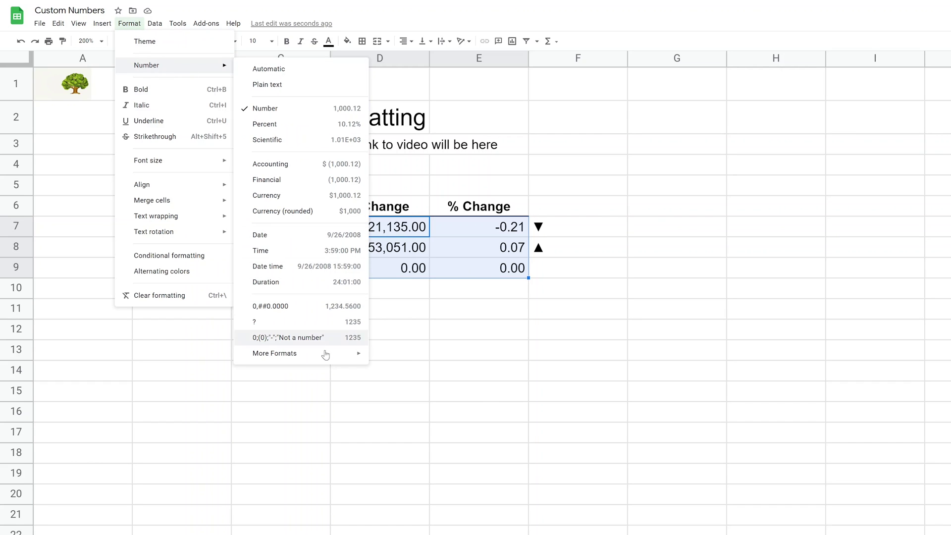
Step: Start a custom number format with green positives (#,##0.00[Green]) and reuse the pattern for negatives
mouse_move(275, 353)
click(405, 389)
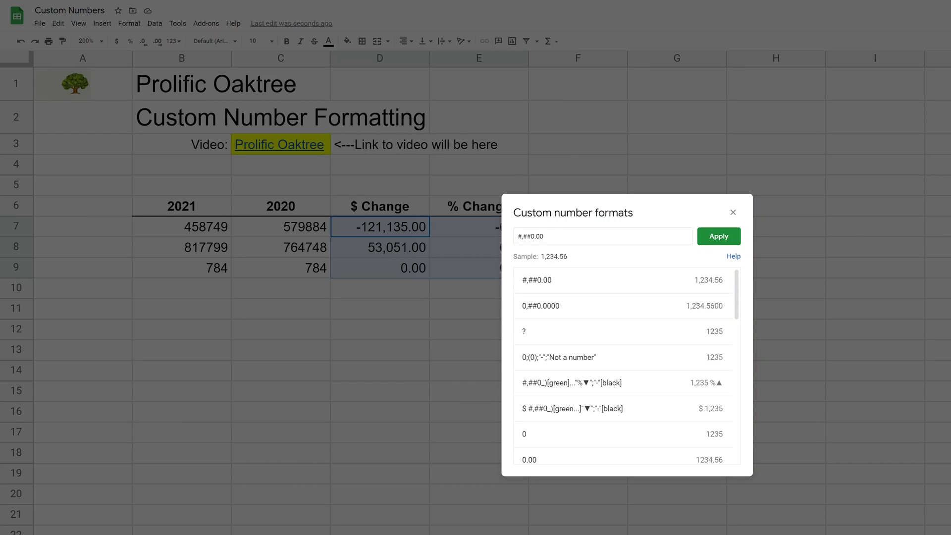
drag(545, 212, 621, 219)
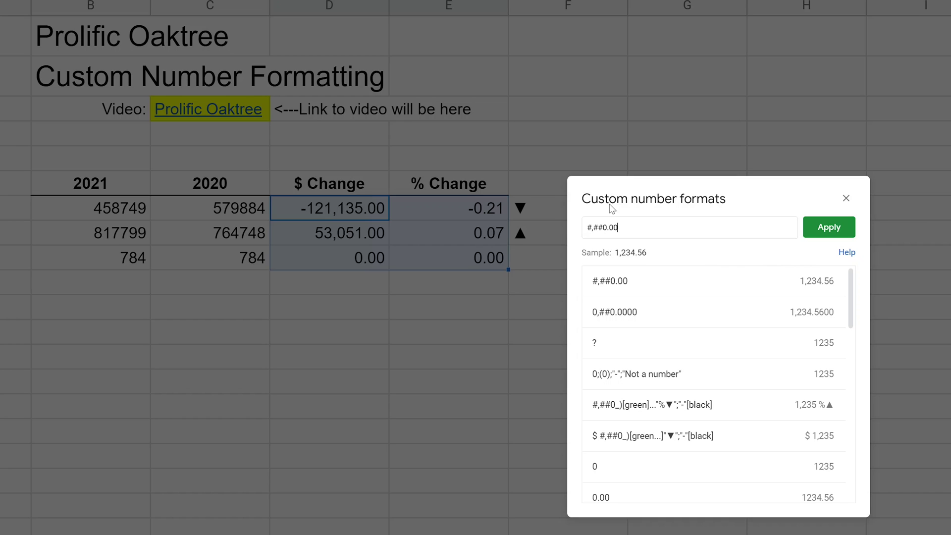
text([Green)
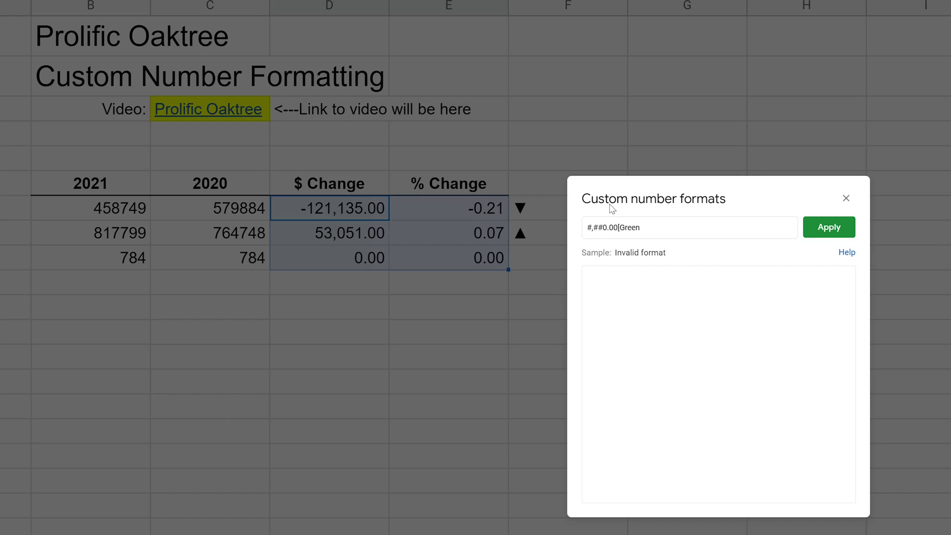
text(])
text(;)
key(Left)
key(Left)
key(Left)
key(shift+Home)
key(ctrl+c)
key(End)
key(ctrl+v)
Step: Complete the code as #,##0.00[Green];#,##0.00[Red];"-"[Black] for red negatives and dash zeros
text([red)
text(])
key(BackSpace)
text(R)
key(Left)
key(Left)
key(Left)
key(Left)
key(Delete)
text(;)
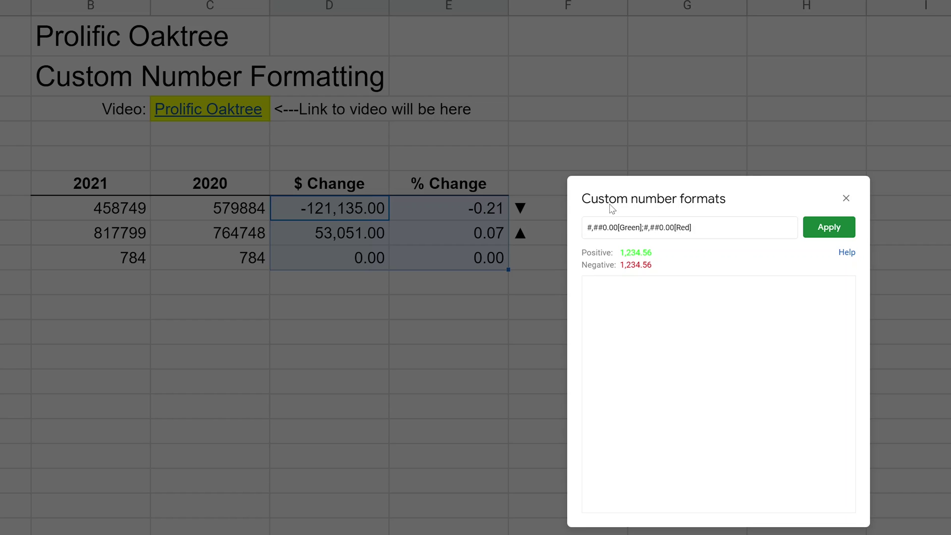
text(;)
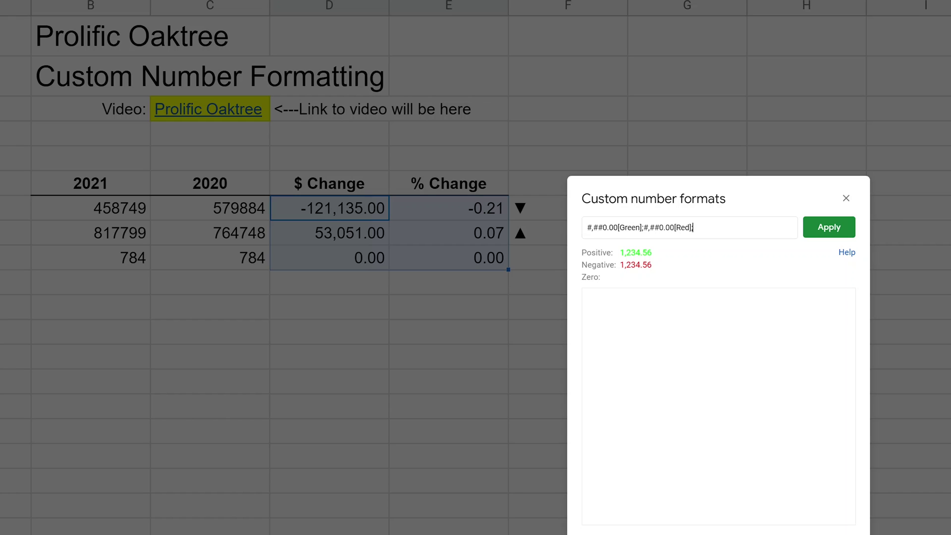
text("-)
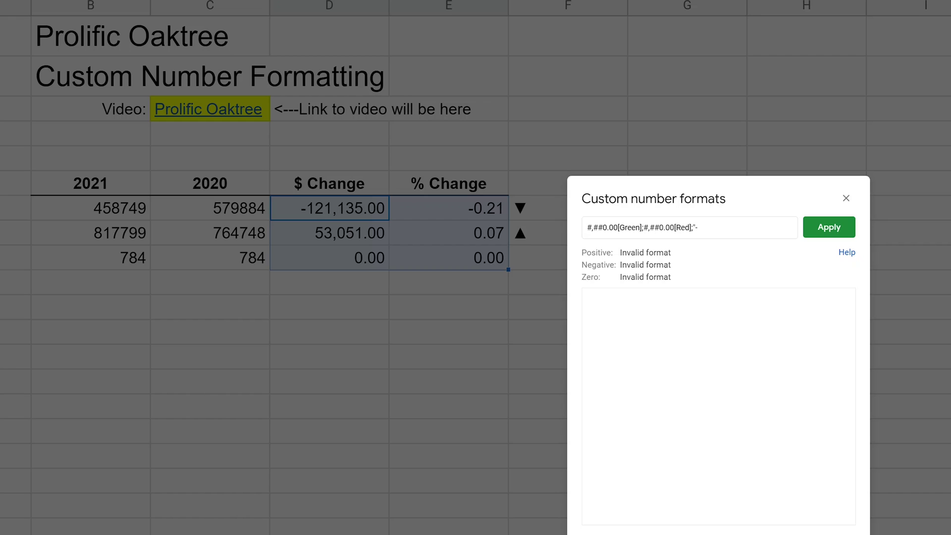
text(")
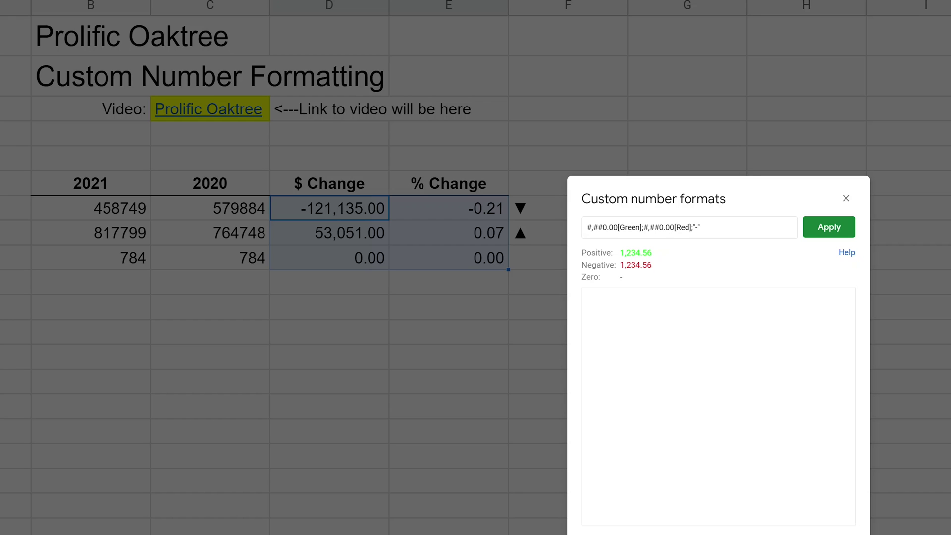
text([)
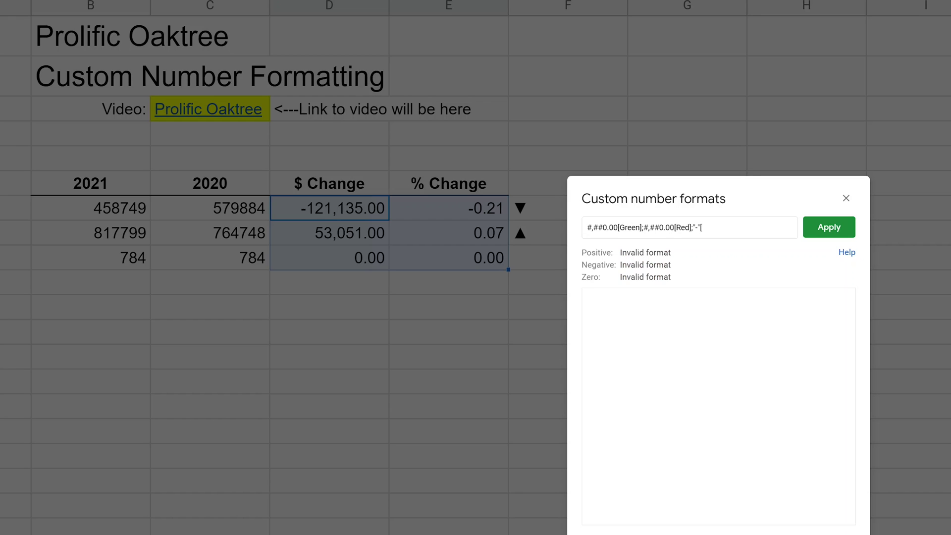
text(Black)
text(])
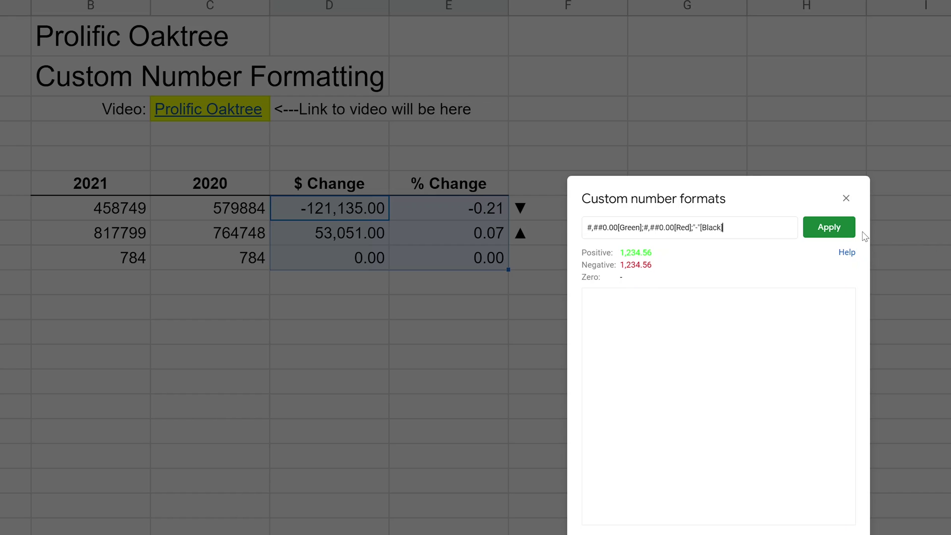
Step: Apply the green/red/dash format and check the loss and gain values
click(834, 231)
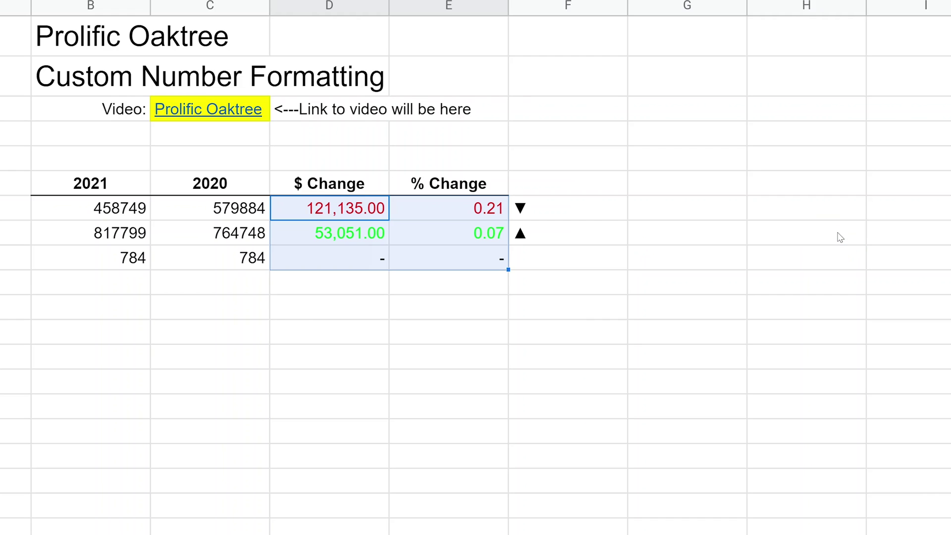
click(376, 215)
click(385, 236)
click(417, 241)
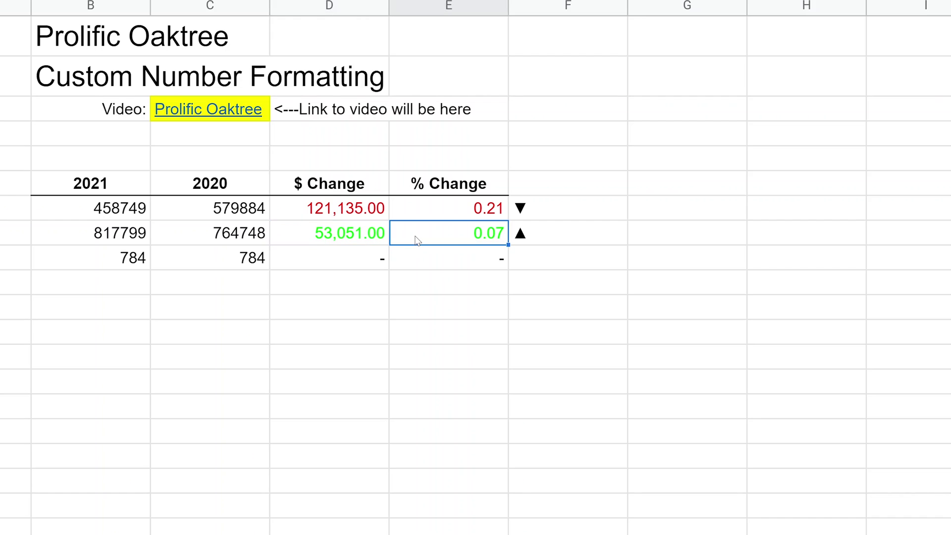
click(374, 229)
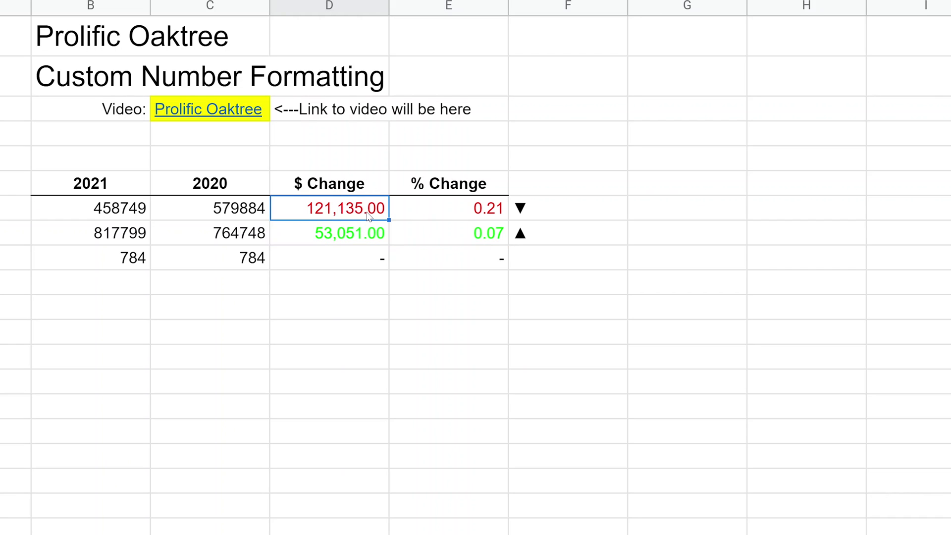
Step: Add a minus sign before the red section for D7:E9 and reapply
drag(368, 216, 410, 250)
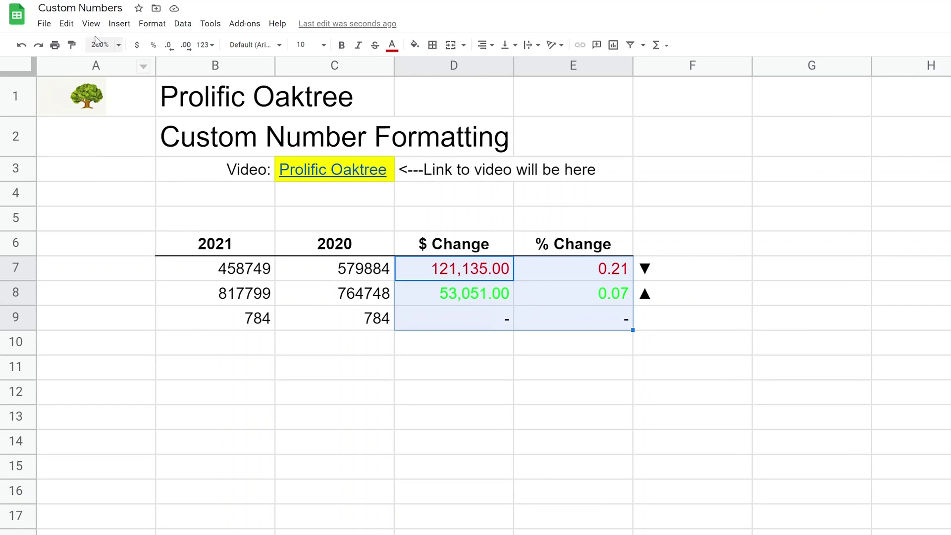
click(144, 25)
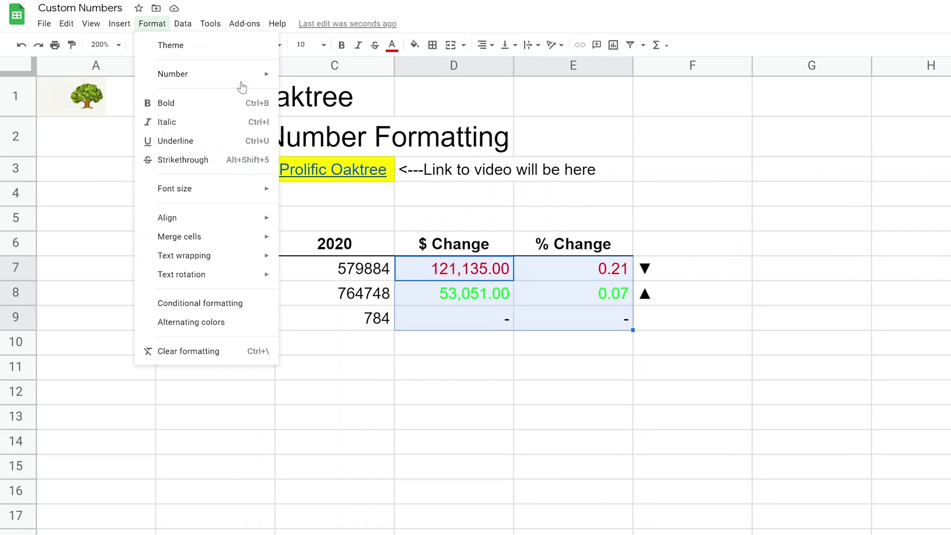
mouse_move(193, 73)
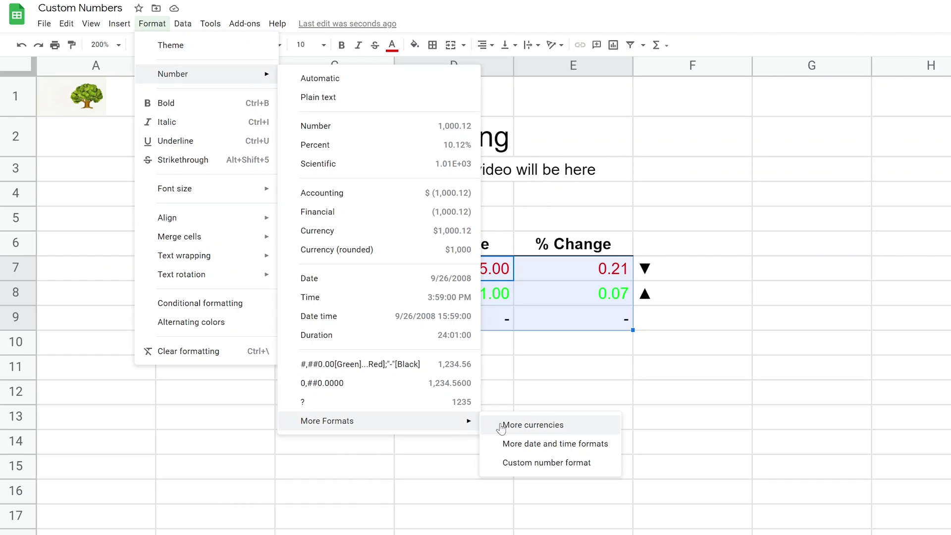
click(548, 461)
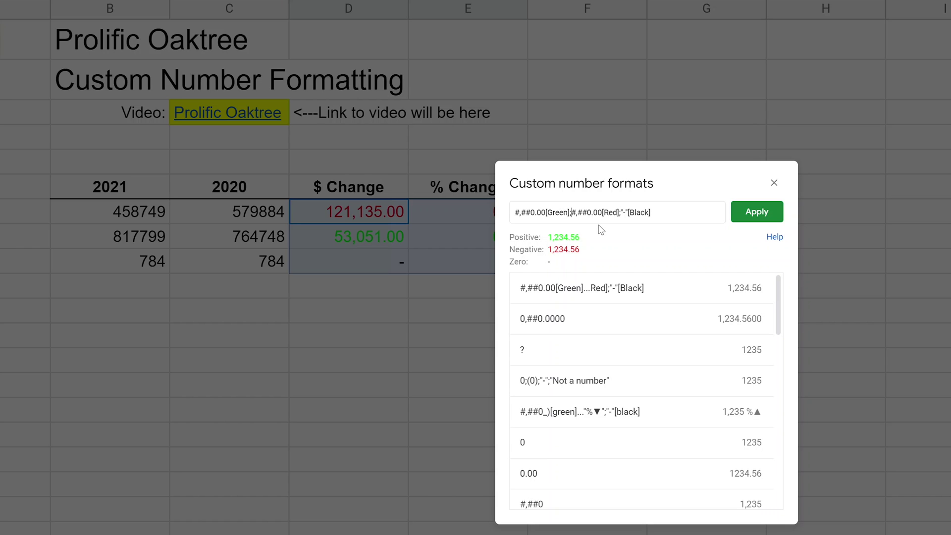
text(-)
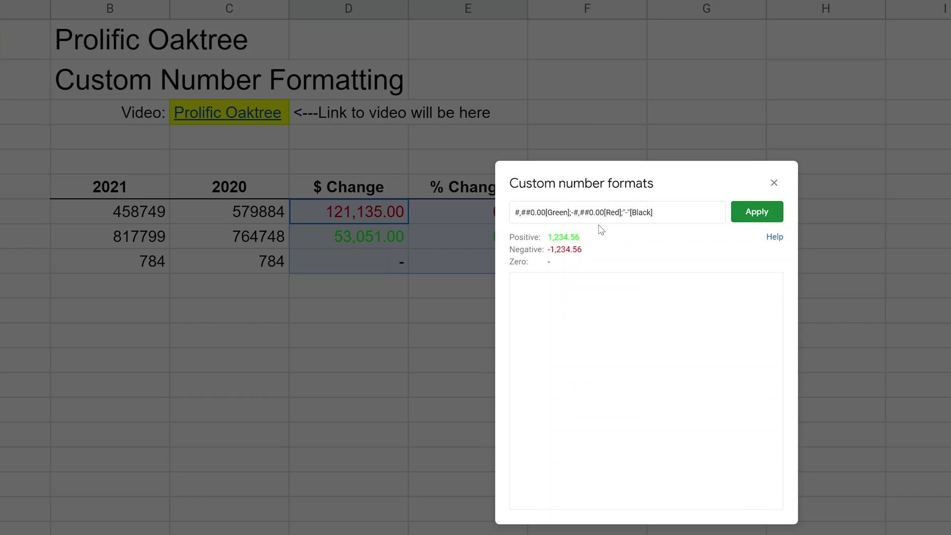
click(757, 217)
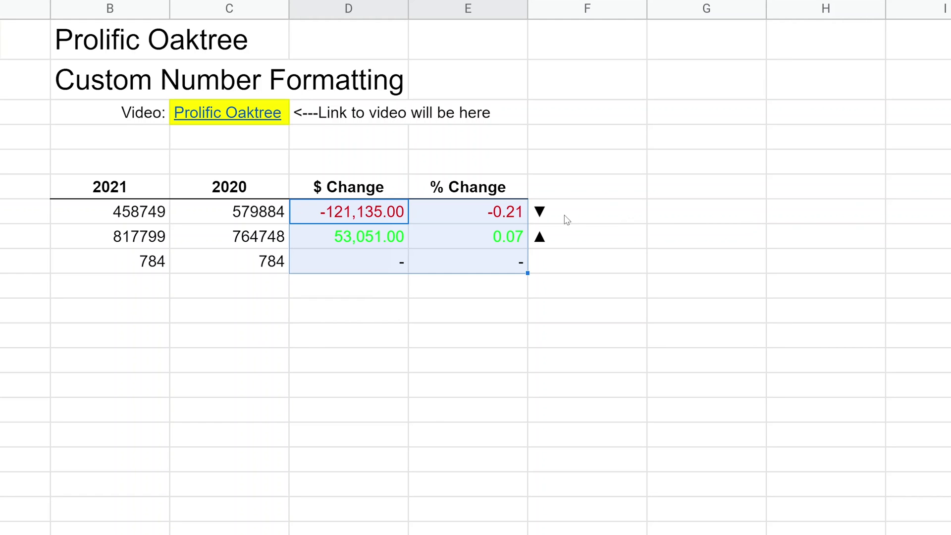
click(505, 216)
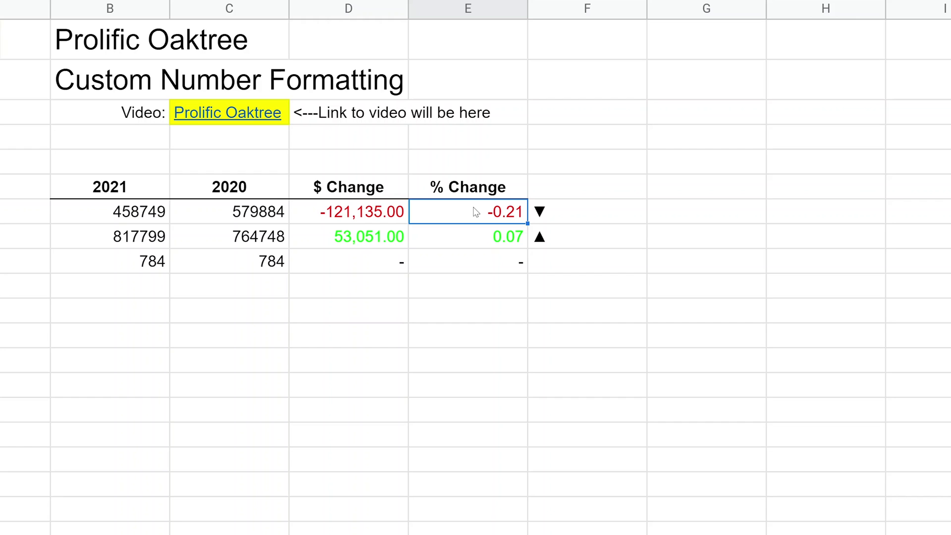
Step: Format the % Change values E7:E9 as Percent (-20.89%, 6.94%, 0.00%)
drag(476, 212, 474, 253)
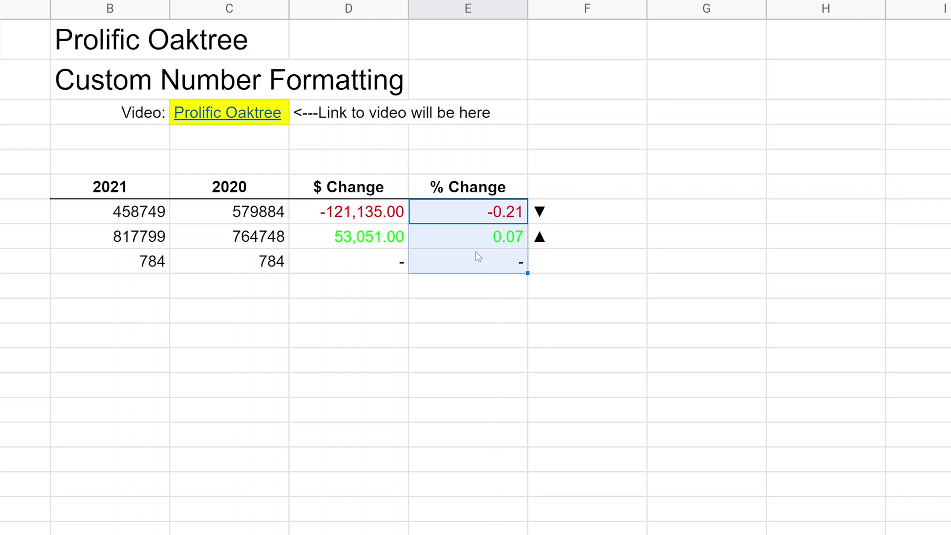
click(46, 10)
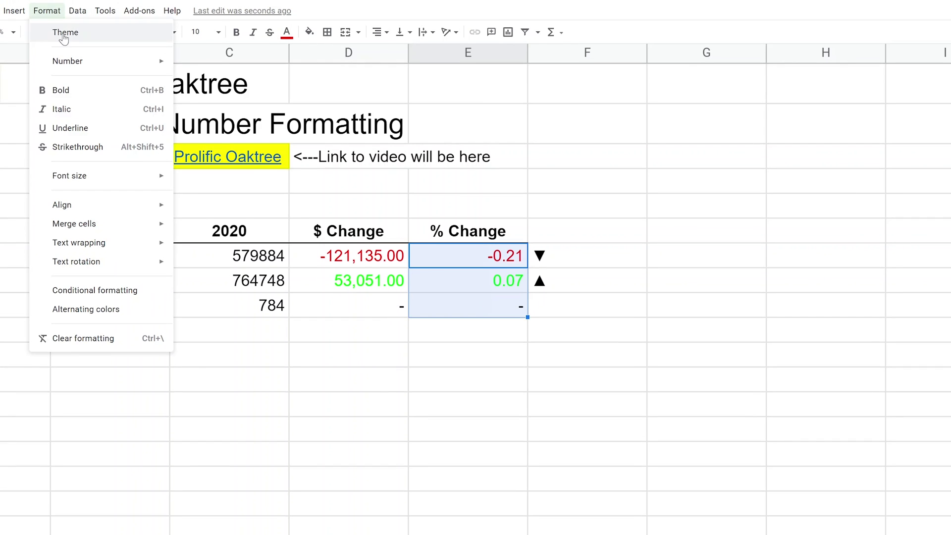
mouse_move(67, 61)
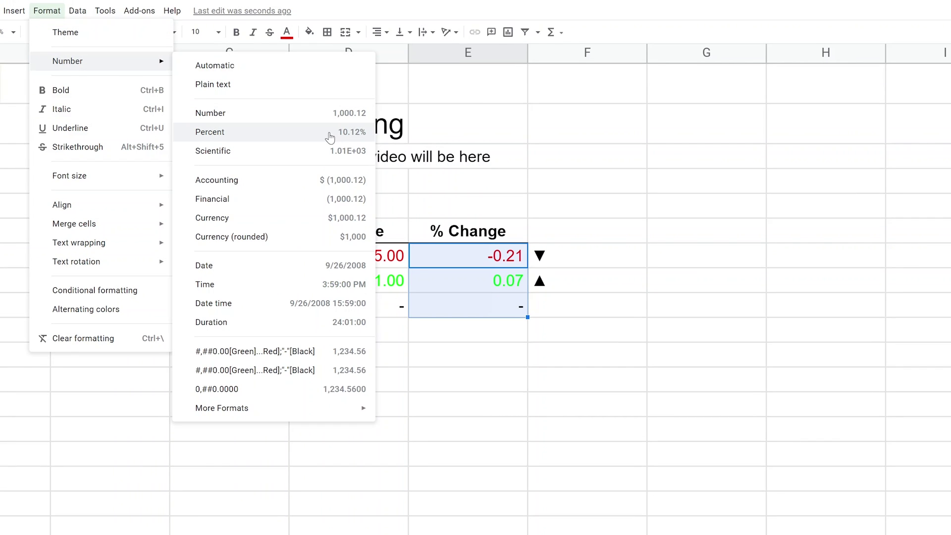
click(354, 138)
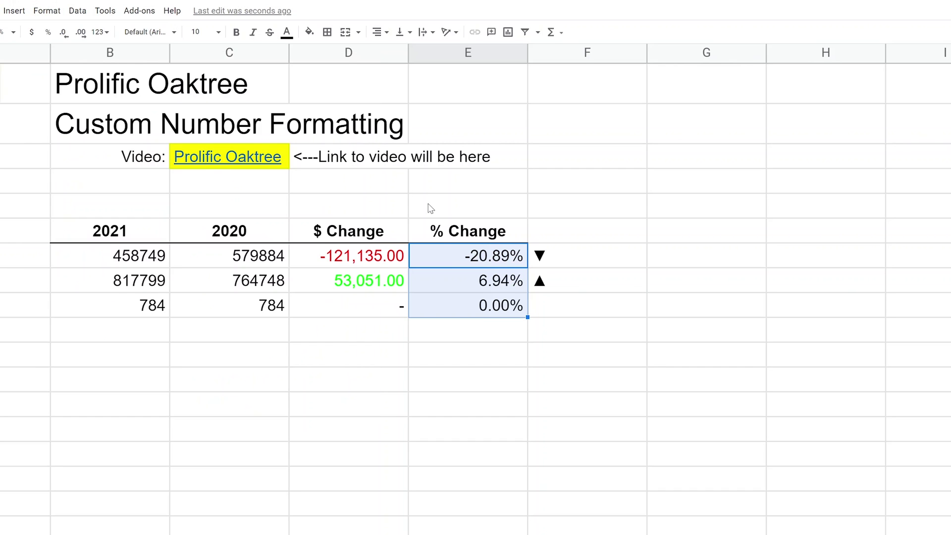
click(455, 277)
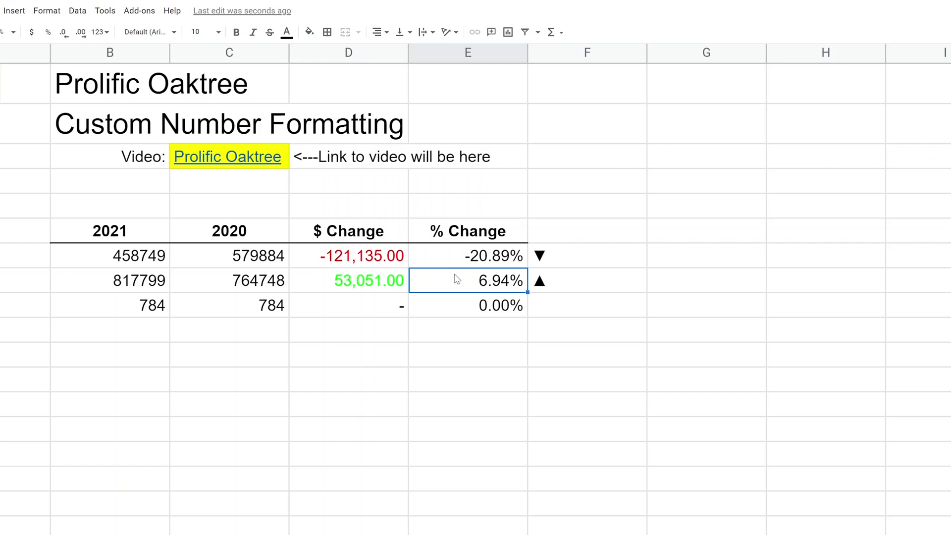
Step: Select the ▼ character in the helper cell beside the loss, then cancel editing
drag(452, 258, 455, 280)
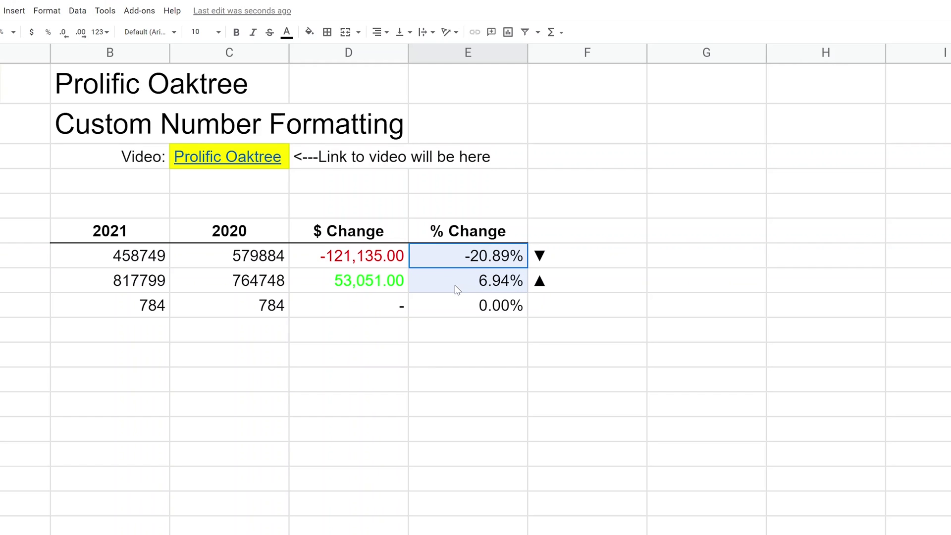
click(540, 261)
key(Return)
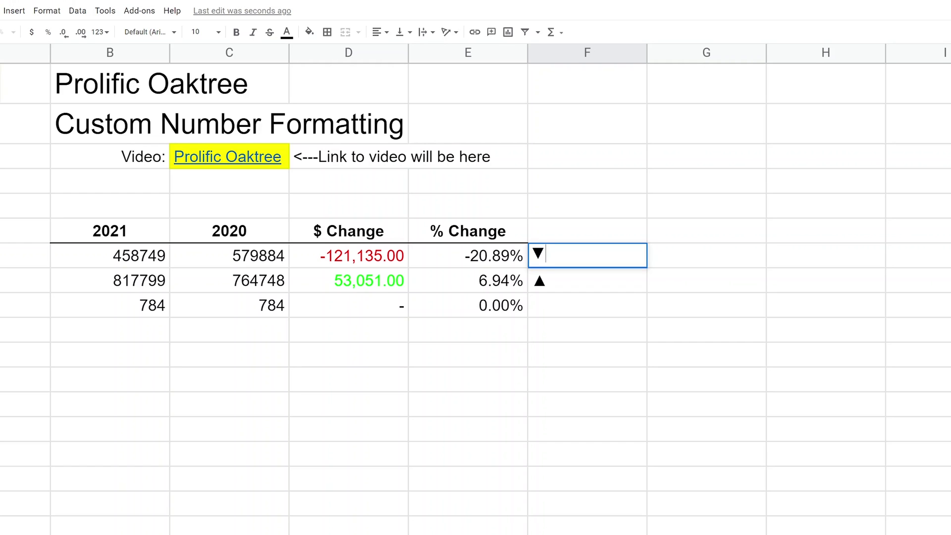
key(shift+Left)
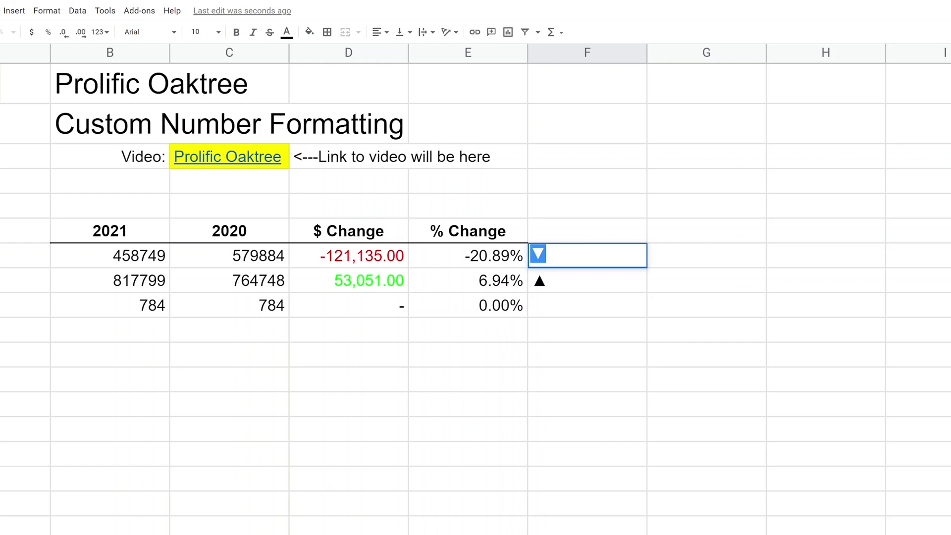
key(Escape)
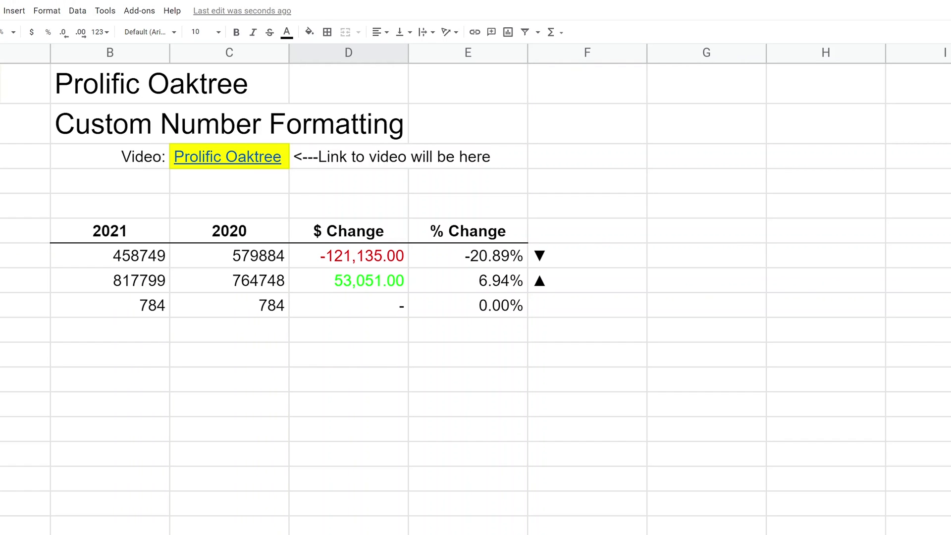
Step: Pick the Black Down-Pointing Triangle ▼ (U+25BC) for copying in Character Map
key(super)
text(char)
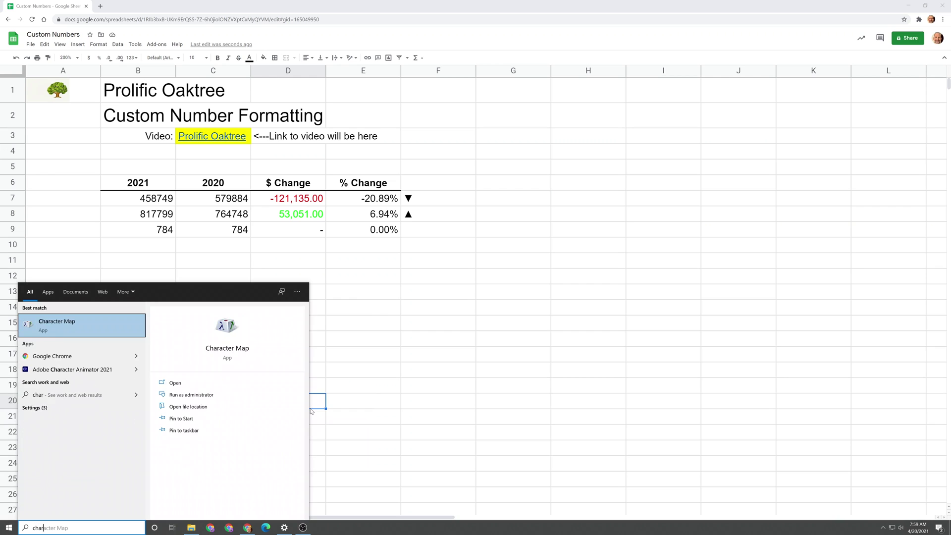
key(Return)
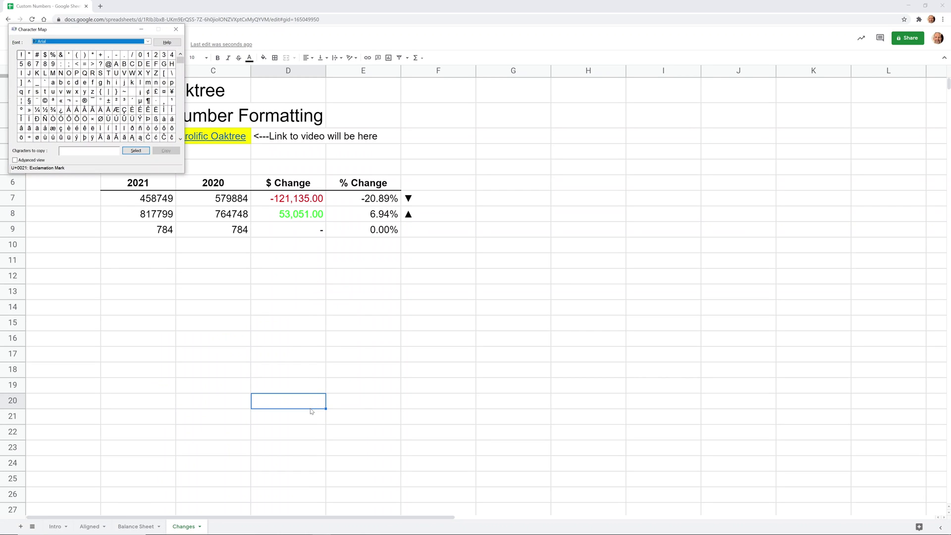
drag(101, 29, 563, 162)
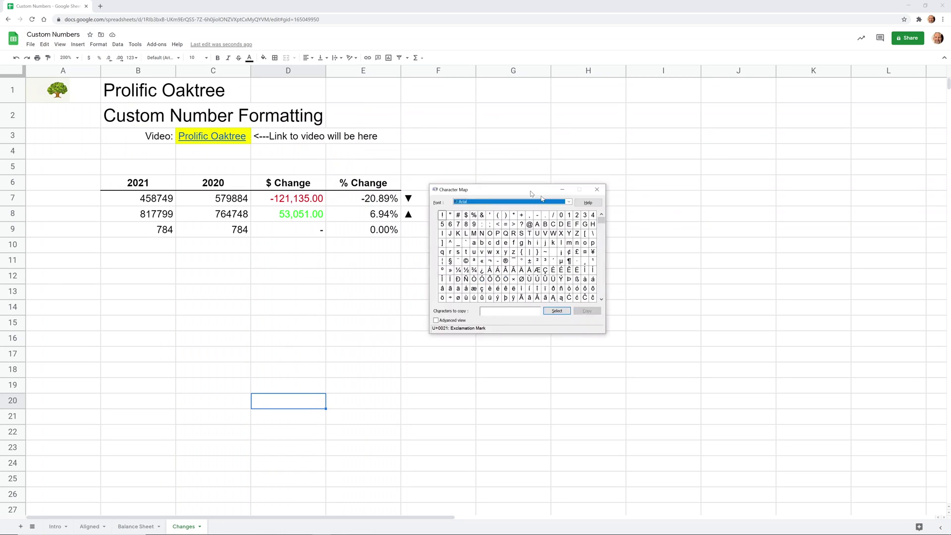
drag(642, 192, 638, 255)
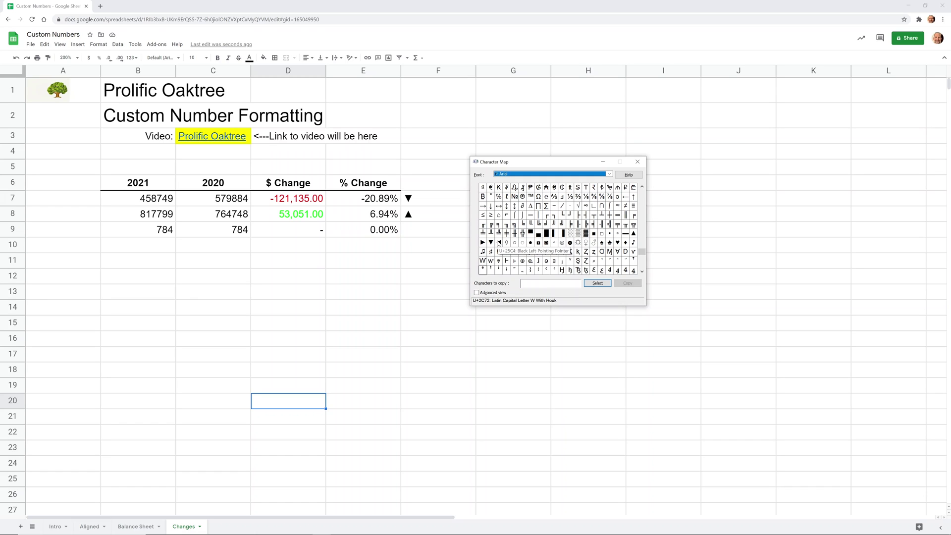
click(498, 243)
click(482, 243)
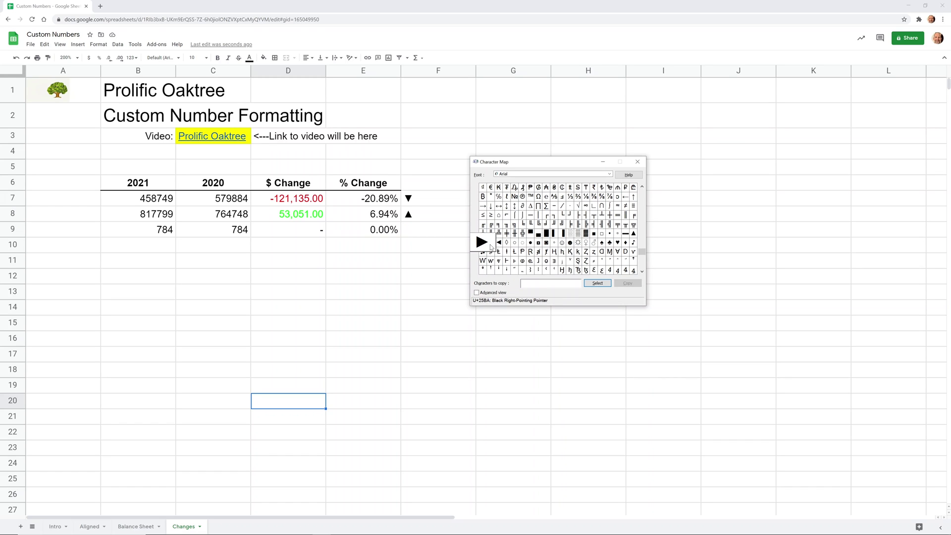
click(493, 246)
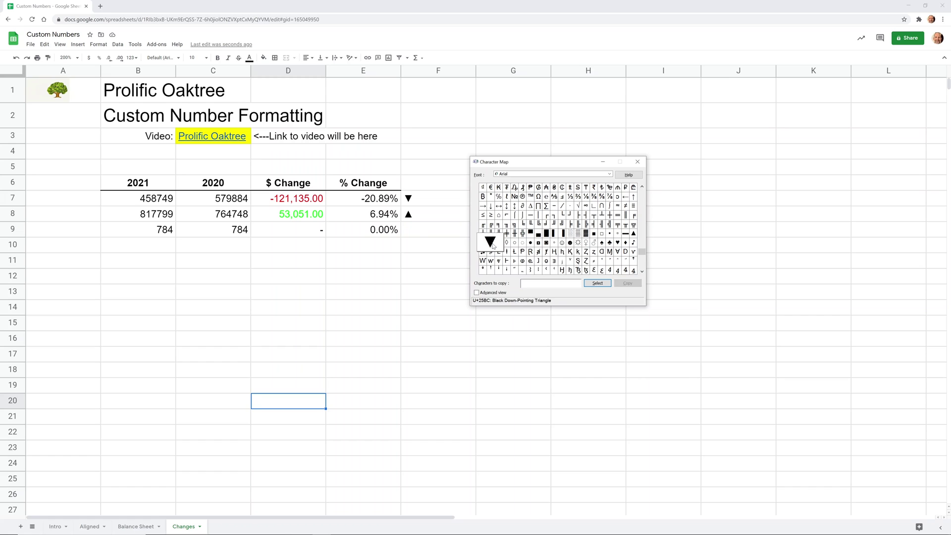
click(598, 284)
Step: Copy the ▼ character out of cell F7
click(638, 166)
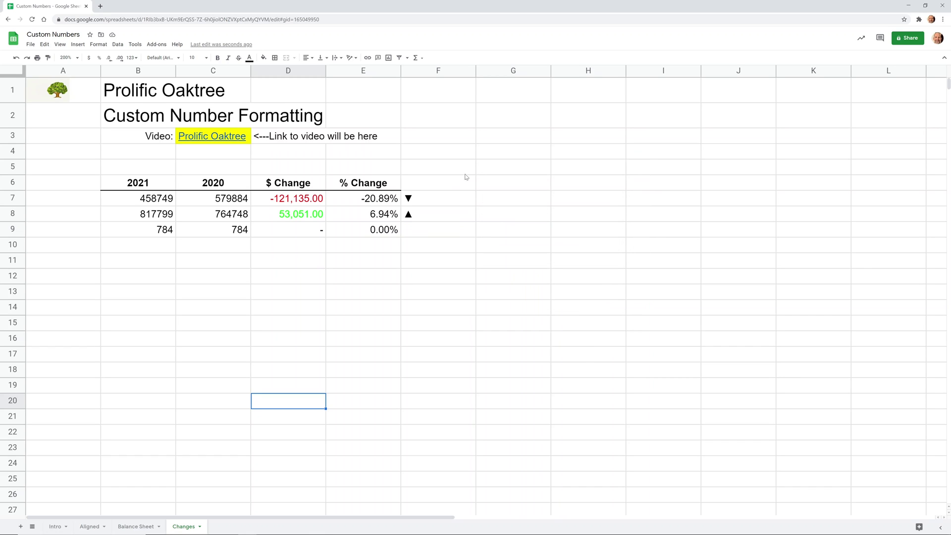
click(420, 202)
key(F2)
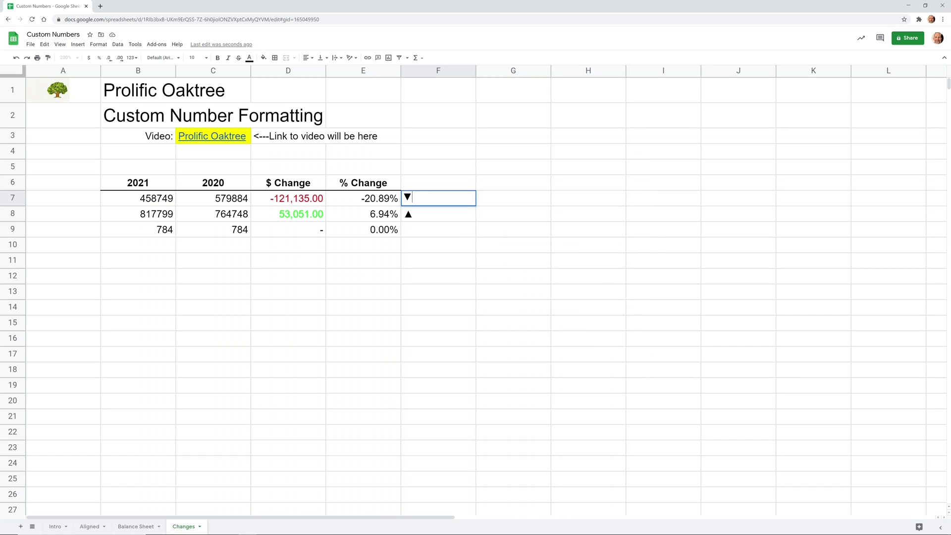
drag(415, 199, 401, 199)
key(Escape)
Step: Give E7:E9 a custom format starting 0.00%[Green]"▼"; for positives
drag(395, 203, 389, 230)
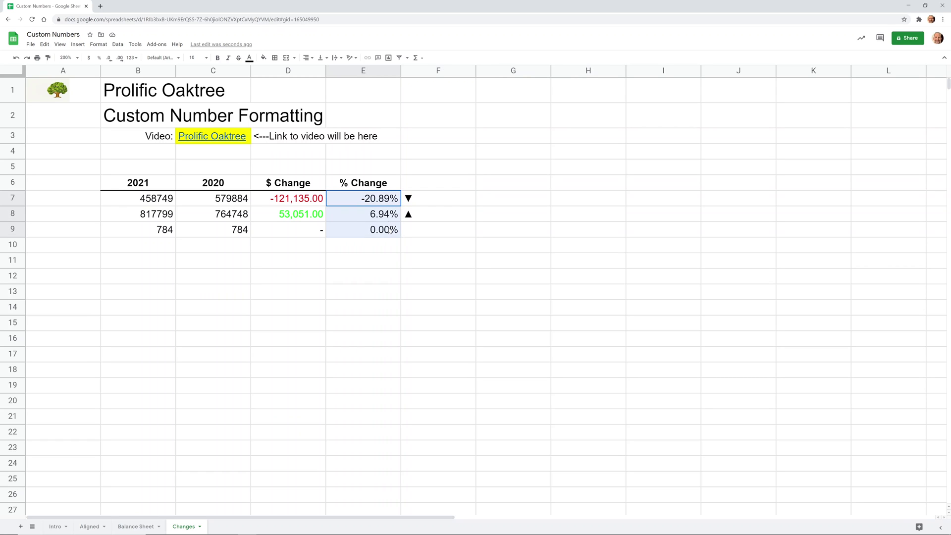
click(98, 44)
click(346, 320)
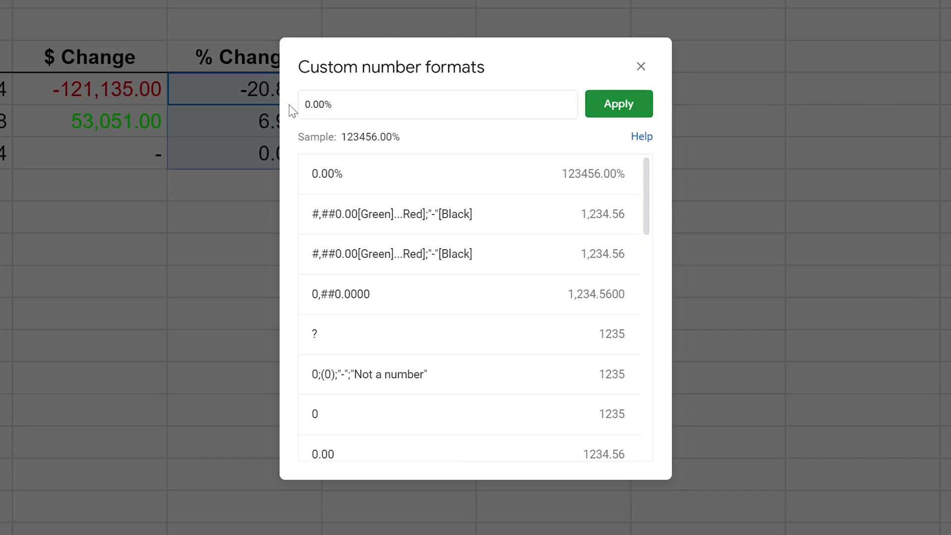
text([)
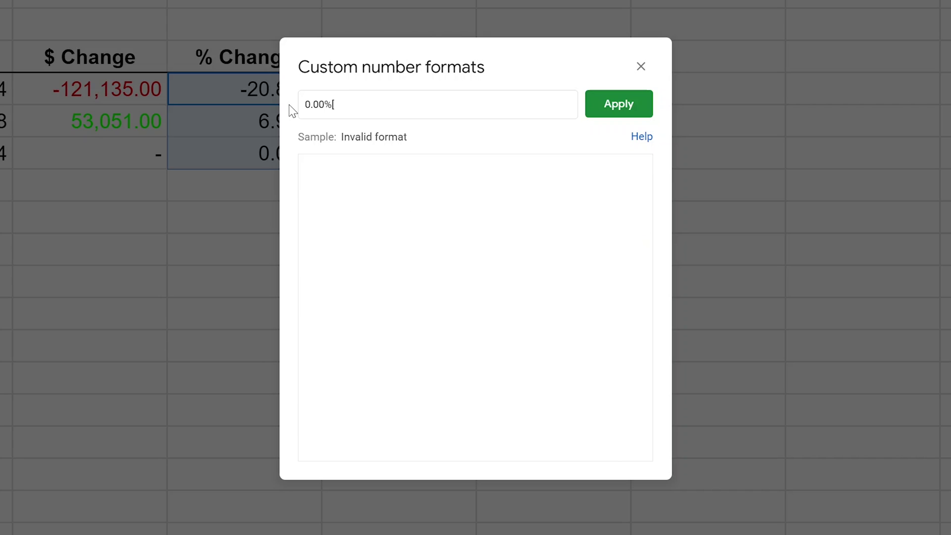
text(Green)
text(])
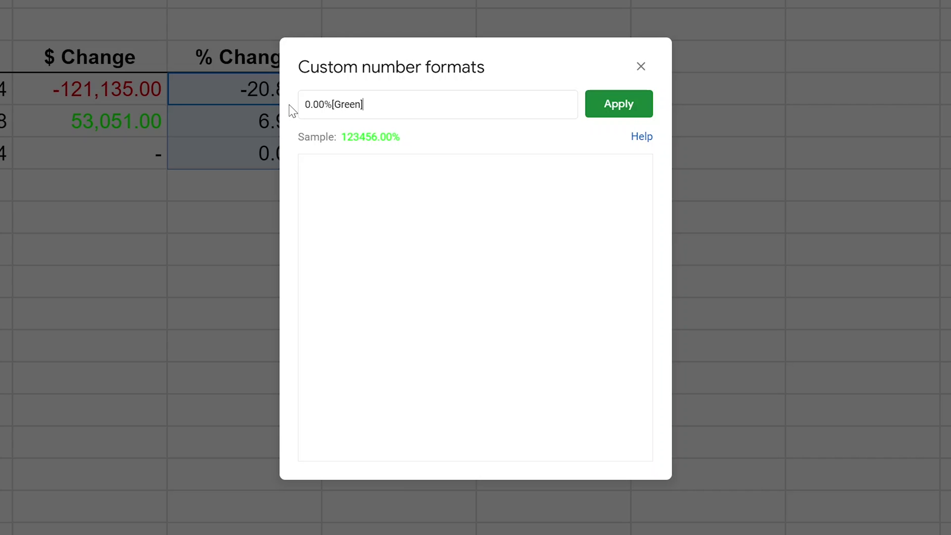
text(")
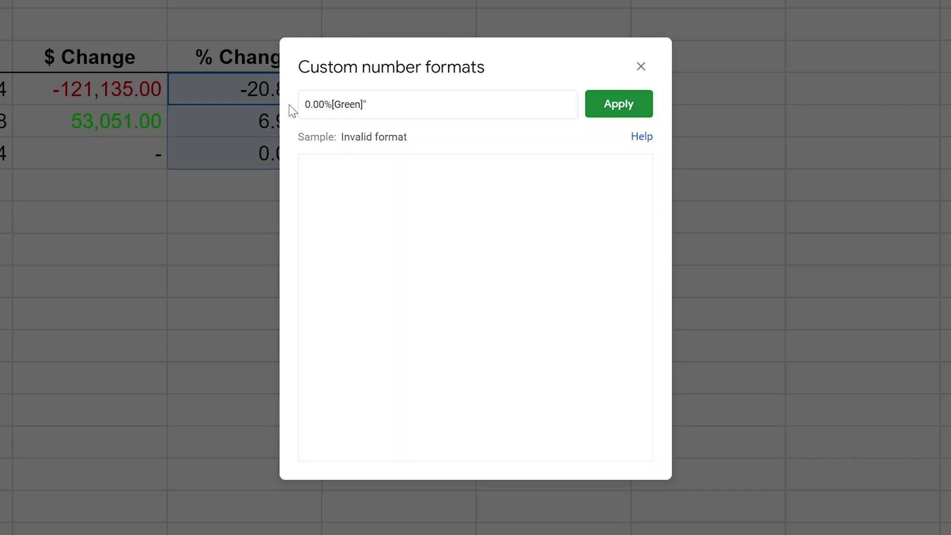
text(▼)
text(")
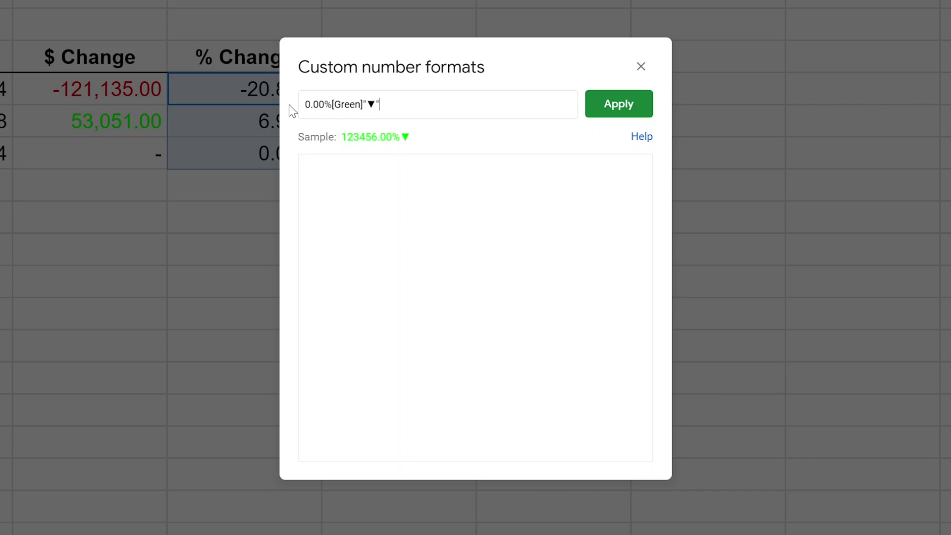
text(;)
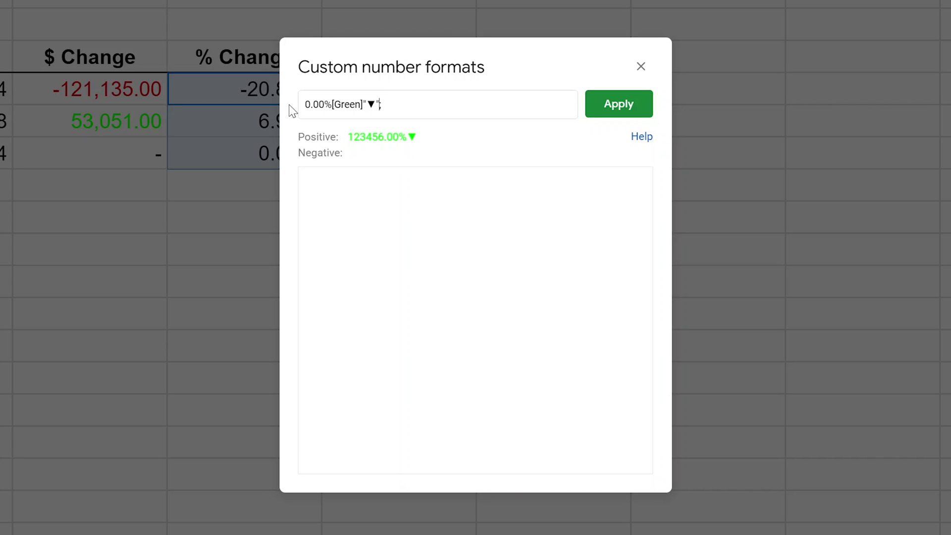
Step: Add the negative section -0.00%[Red]"▼" to the custom format
key(shift+Left)
key(shift+Left)
key(shift+Left)
key(shift+Left)
key(shift+Left)
key(shift+Left)
key(shift+Left)
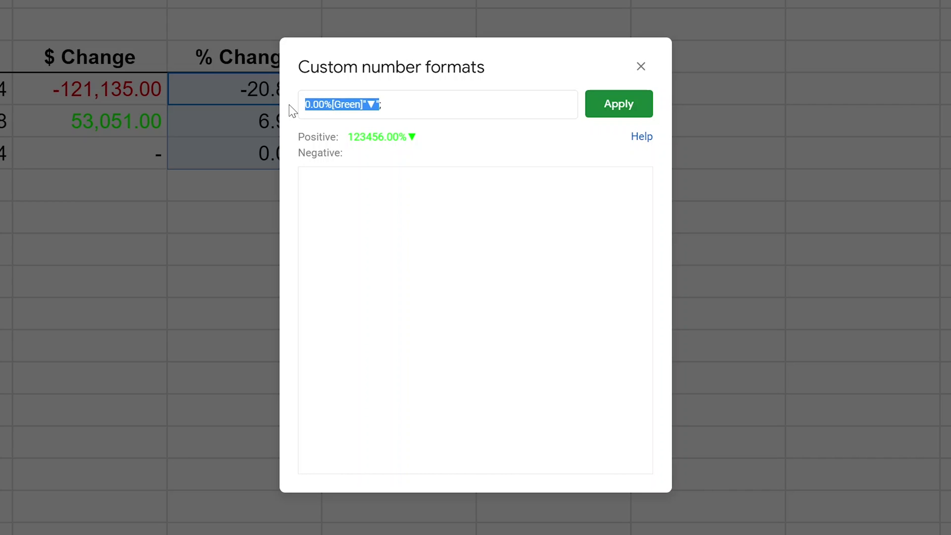
key(ctrl+c)
key(End)
key(ctrl+v)
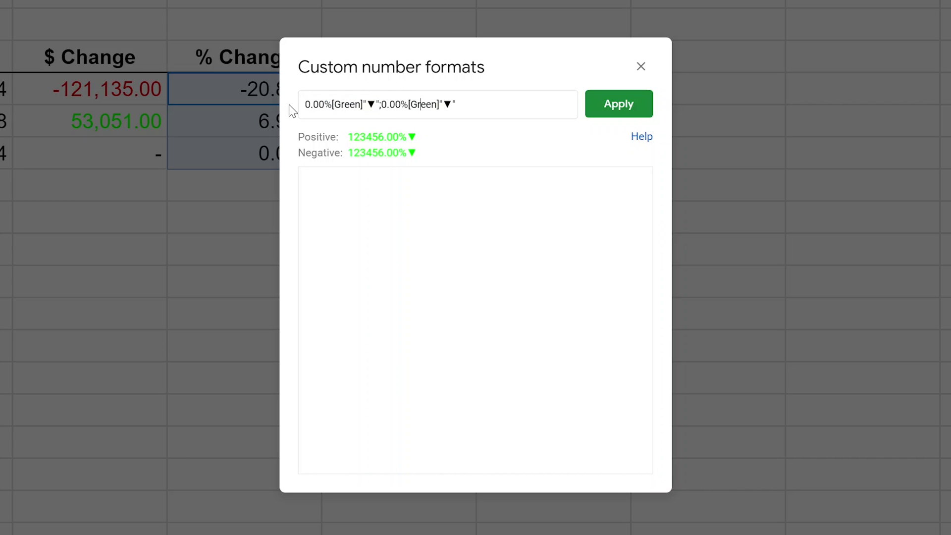
key(Left)
key(Left)
key(Left)
text(-)
key(Right)
key(Right)
key(Right)
key(shift+Right)
key(shift+Right)
key(shift+Right)
key(shift+Right)
key(shift+Right)
text(Red)
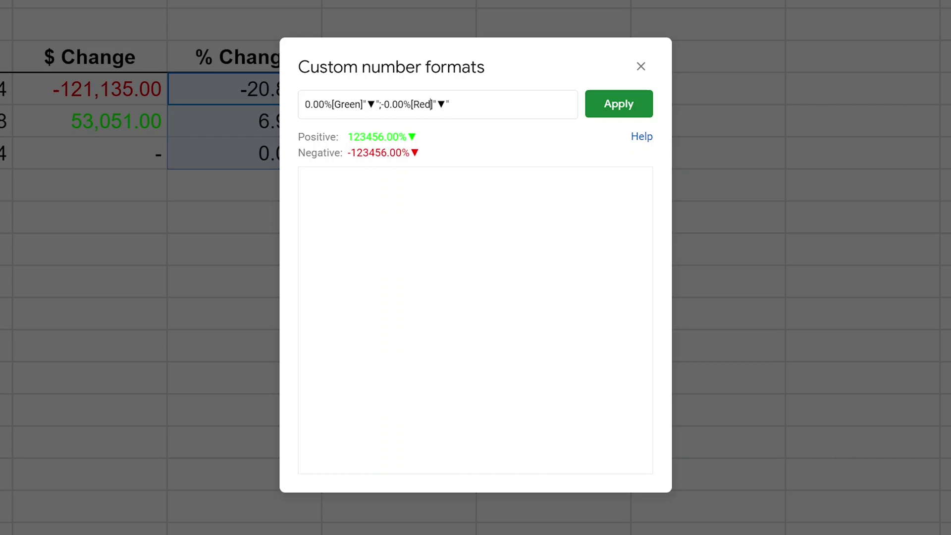
Step: Apply the green/red ▼ format and copy the ▲ character from F8
click(602, 110)
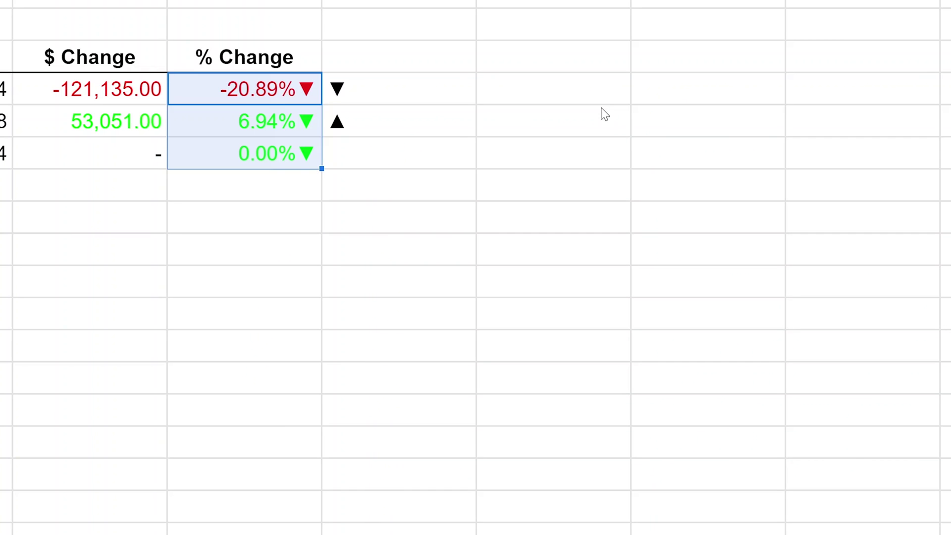
click(366, 133)
double_click(365, 131)
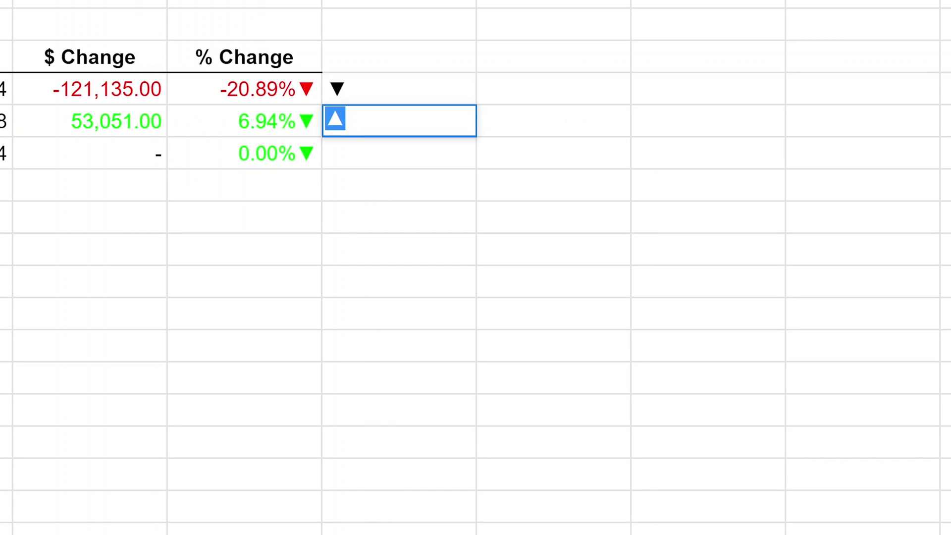
Step: Replace the positive section's ▼ with ▲ in the % Change custom format
drag(245, 88, 244, 153)
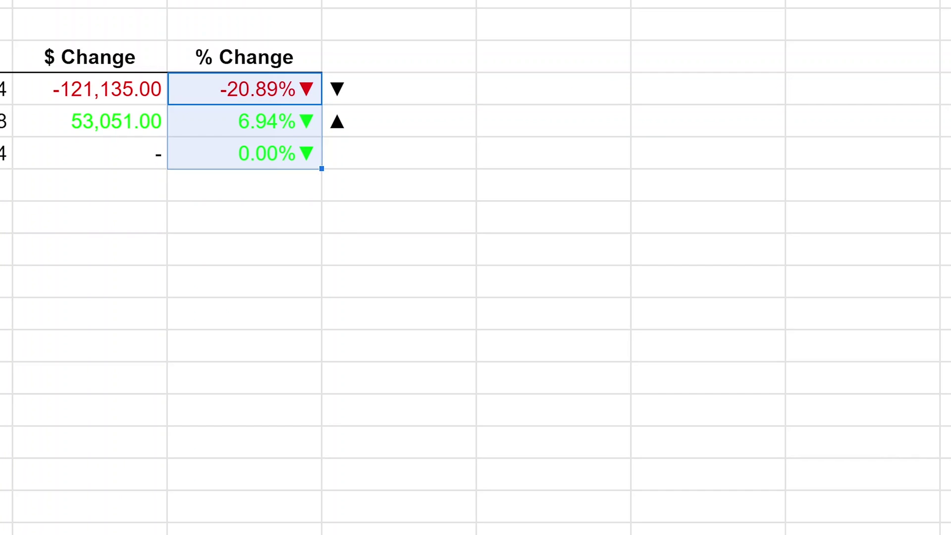
click(74, 5)
mouse_move(74, 287)
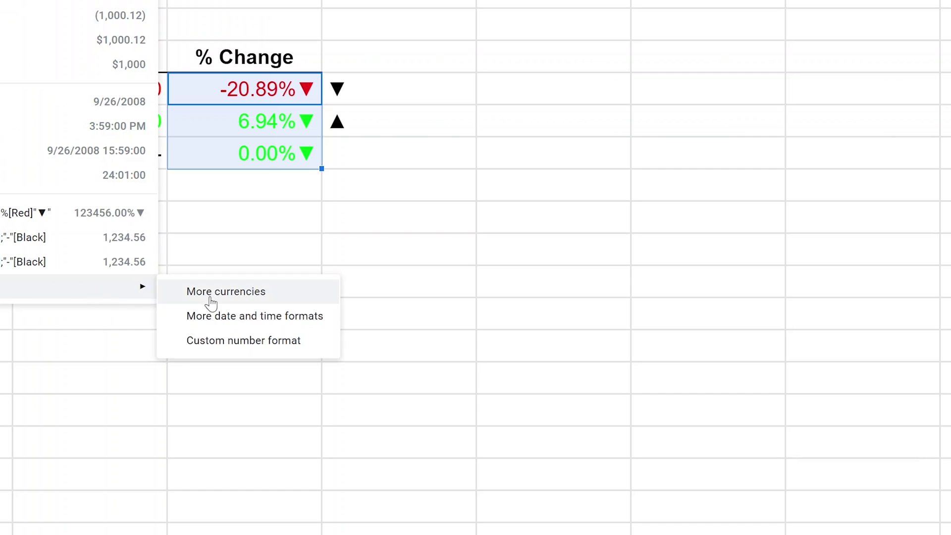
click(218, 340)
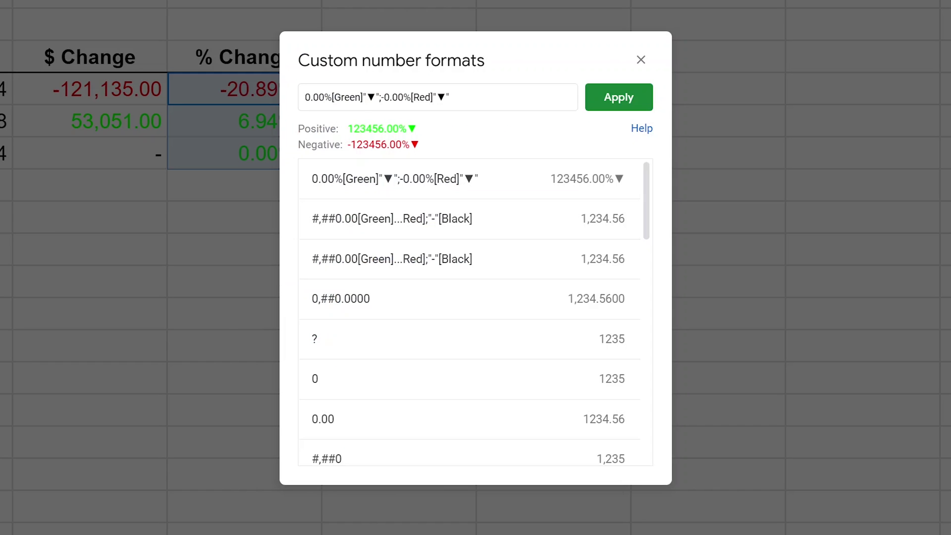
click(435, 97)
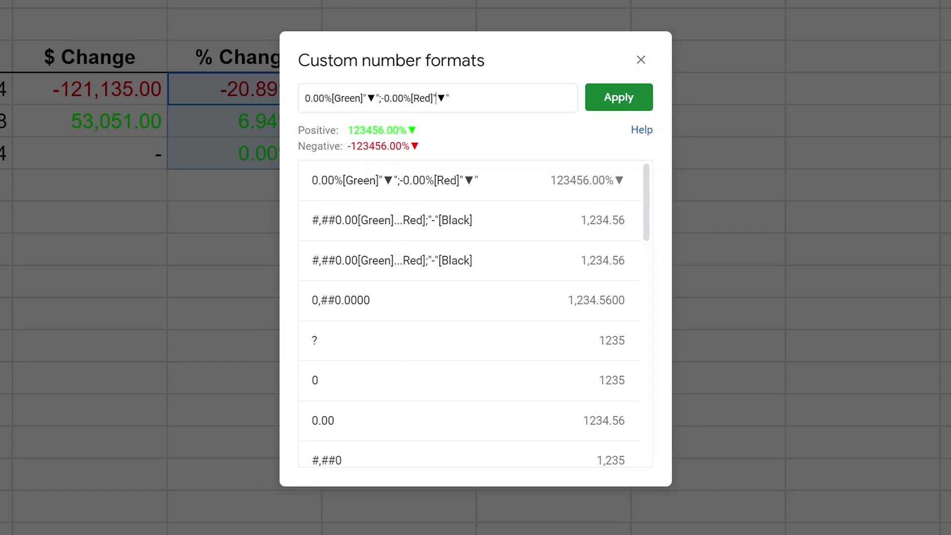
key(shift+Left)
key(ctrl+v)
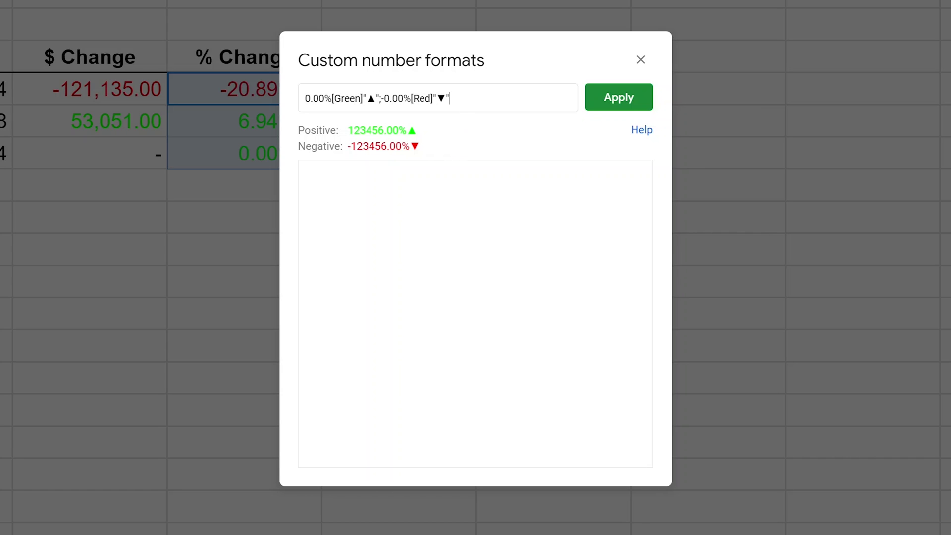
Step: Append a zero section ;[Black]"-" and apply the finished format
text(;)
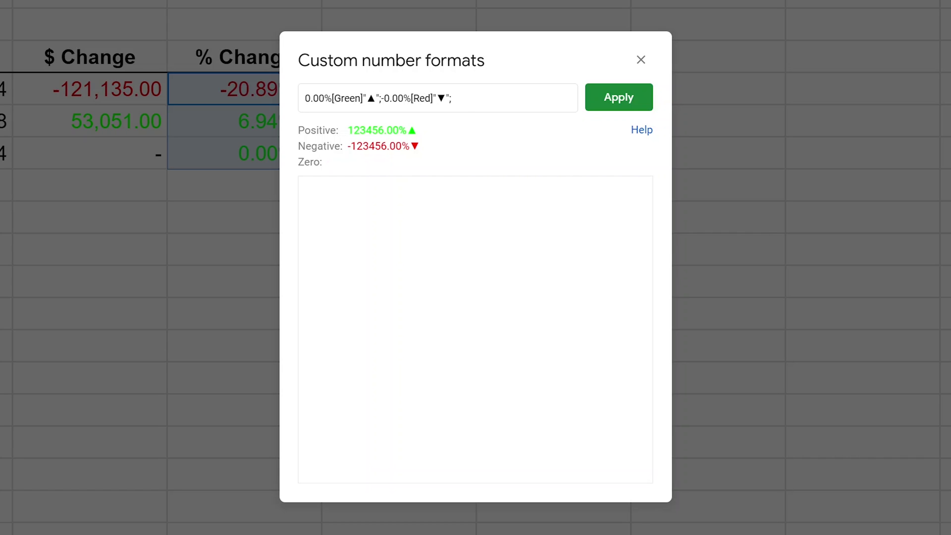
text(")
key(BackSpace)
text([Ba)
key(BackSpace)
text(lack]"-)
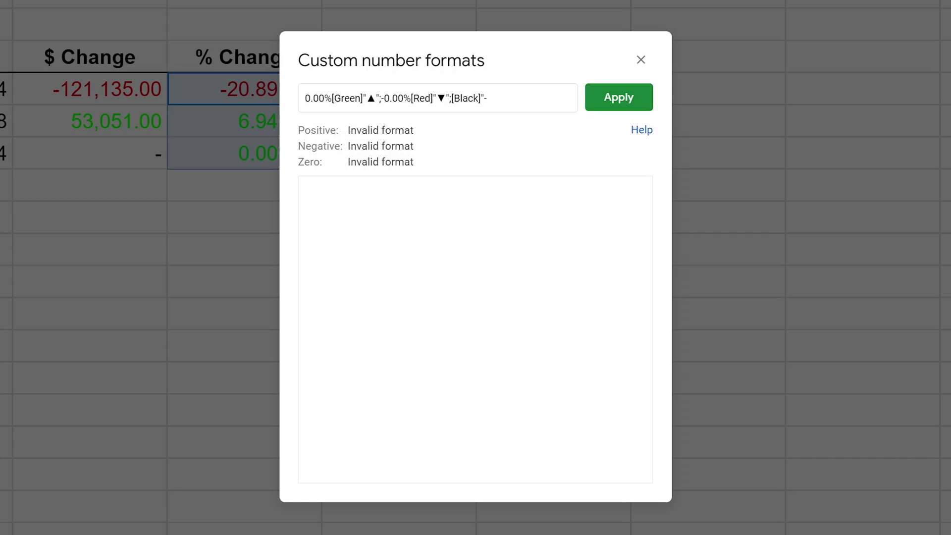
text(")
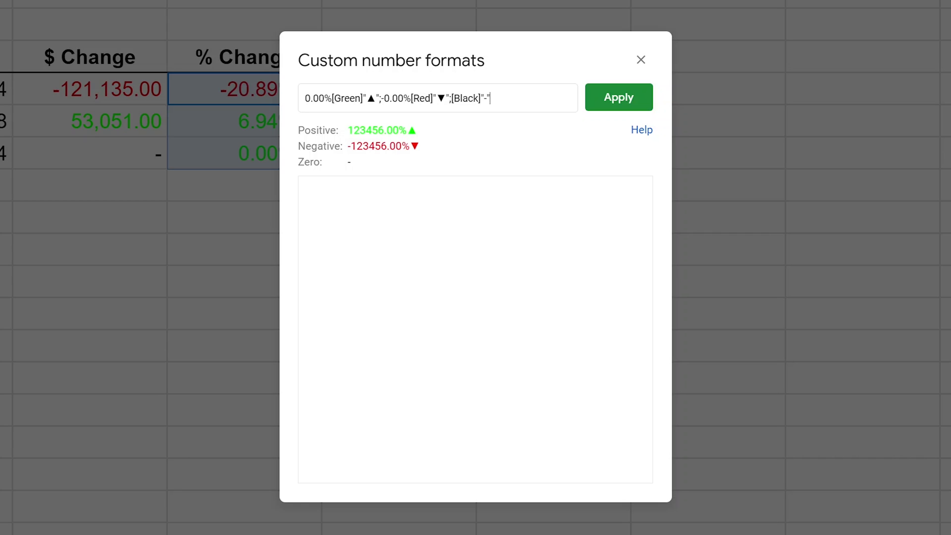
click(610, 104)
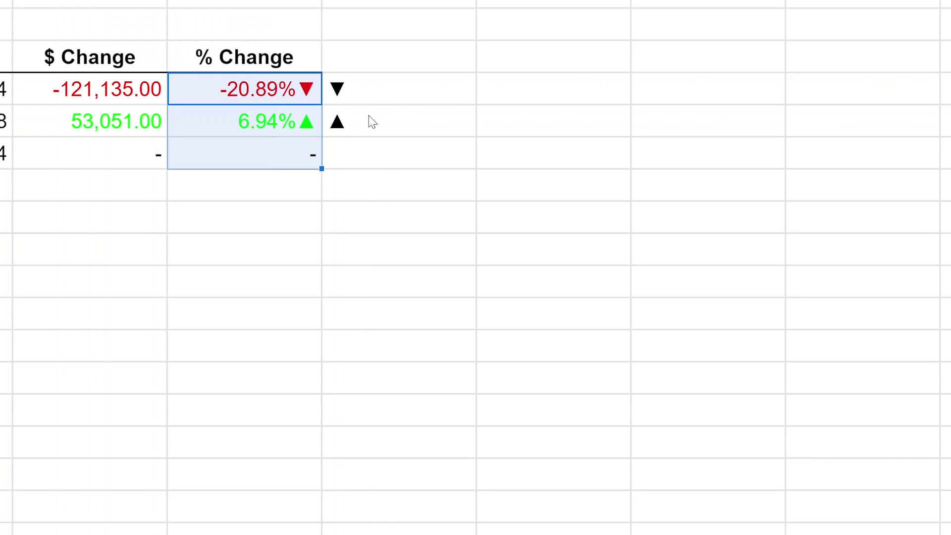
Step: Clear the helper arrows in F7:F8 and check the 6.94% and -121,135.00 cells
key(Right)
key(shift+Down)
key(Delete)
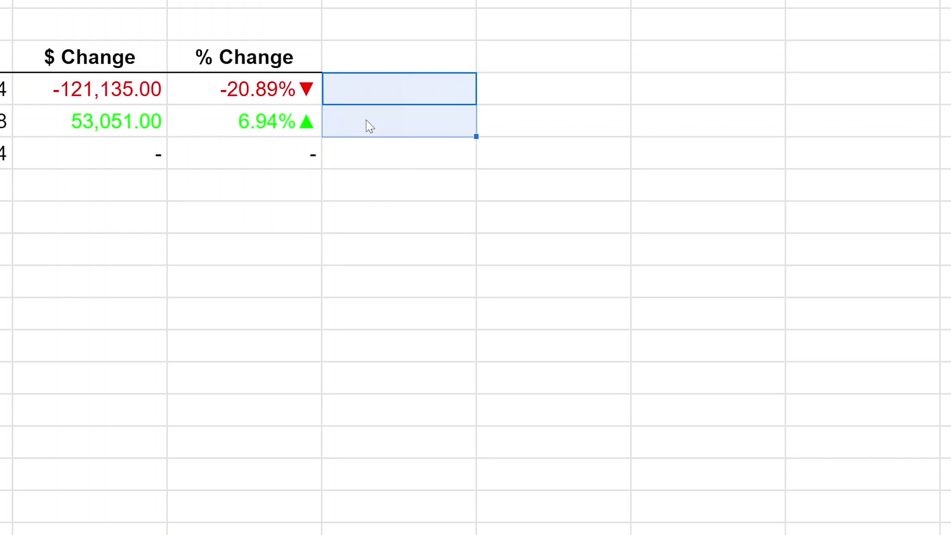
click(304, 123)
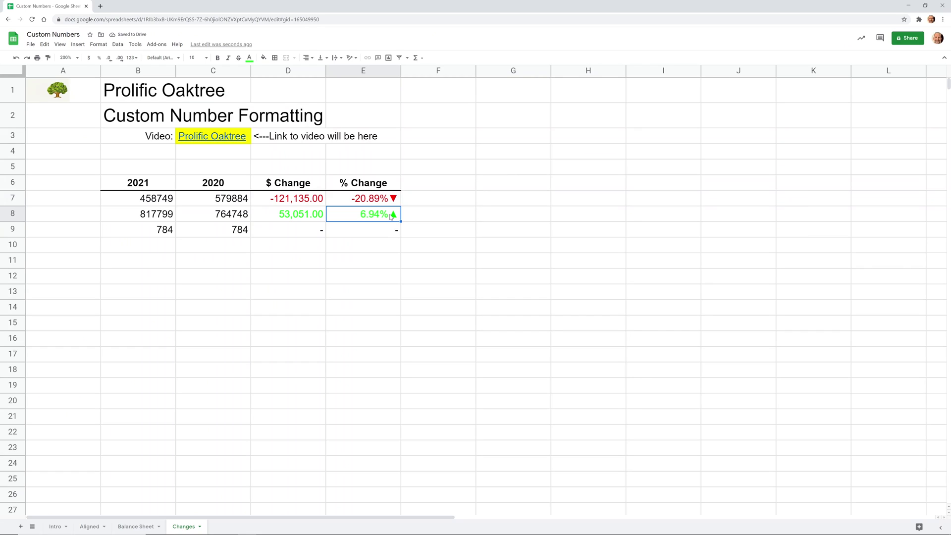
click(299, 199)
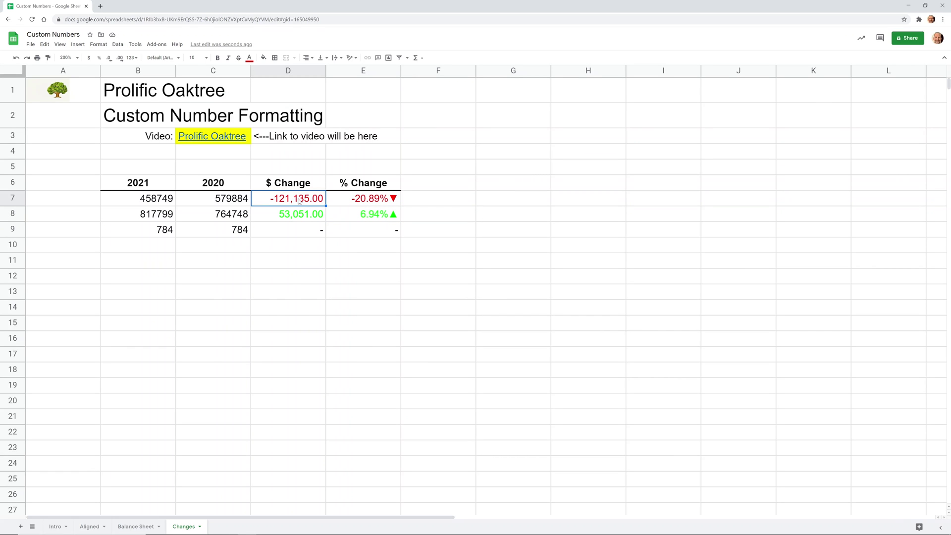